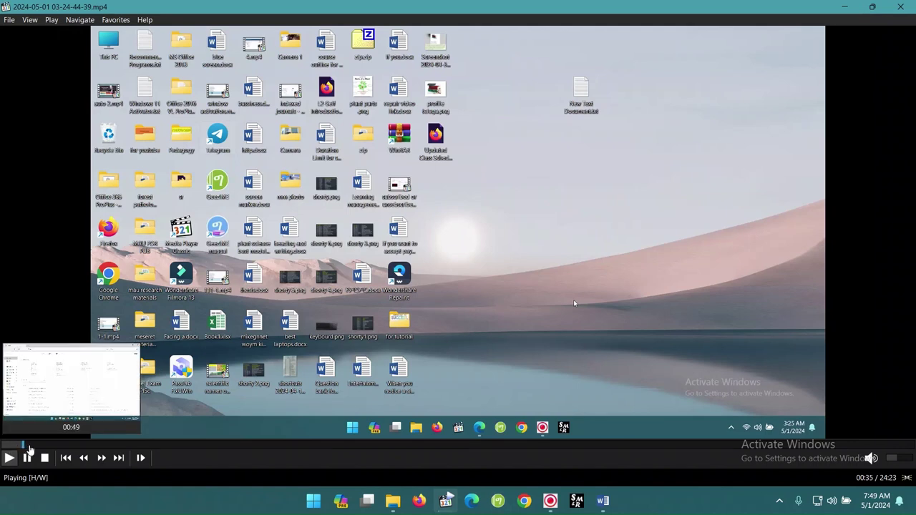
Skip forward through the recorded EndNote 20.5 installation video to view its setup and extraction stages
{"action": "left_click", "coordinate": [29, 445]}
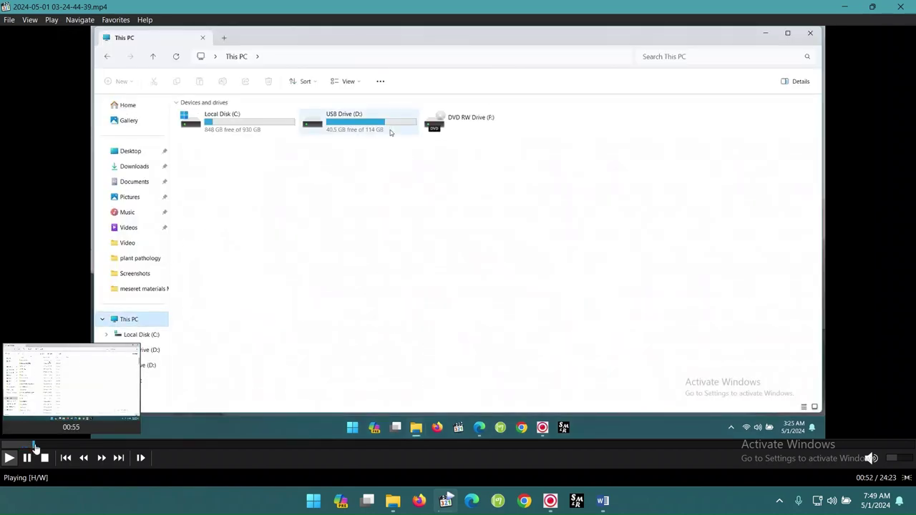
{"action": "left_click", "coordinate": [40, 448]}
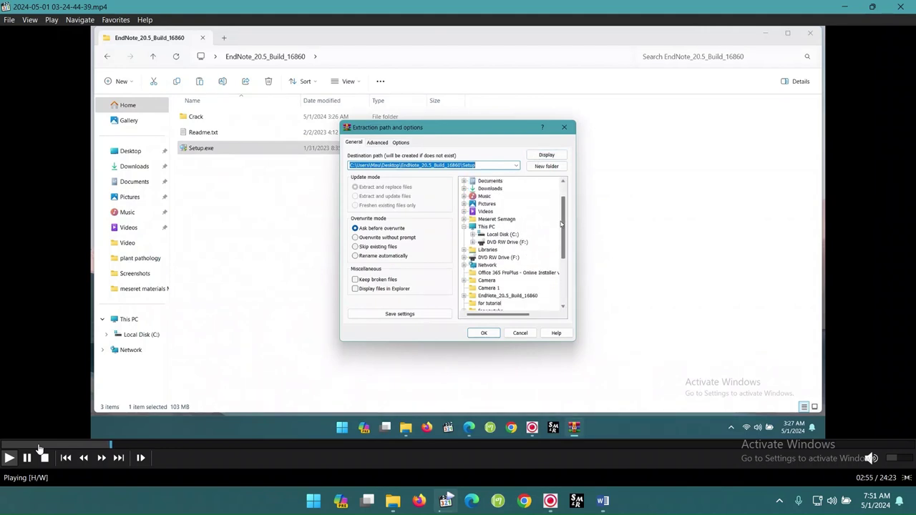
{"action": "key", "text": "Right"}
{"action": "key", "text": "Right"}
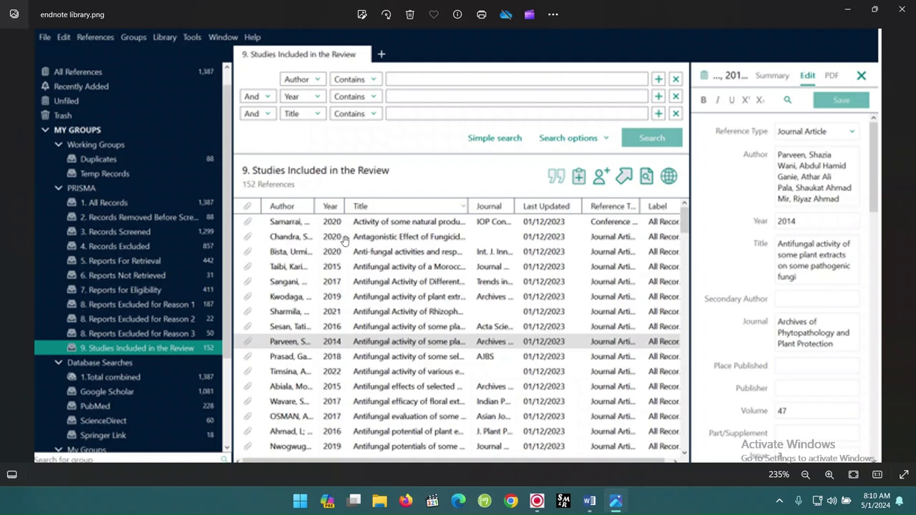
Close the EndNote library picture and open the workbook Supplementary 2.xlsx from the desktop folder sr > fy > botanicals for hc
{"action": "left_click", "coordinate": [906, 8]}
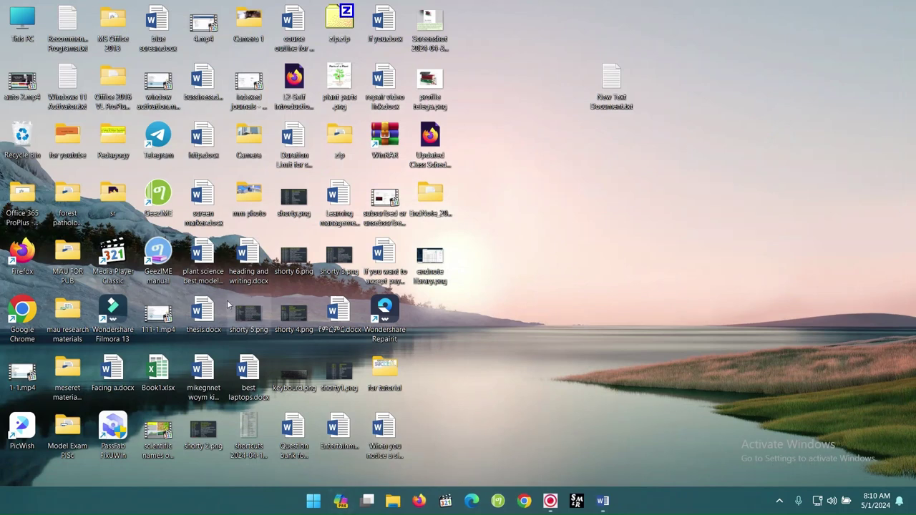
{"action": "double_click", "coordinate": [113, 195]}
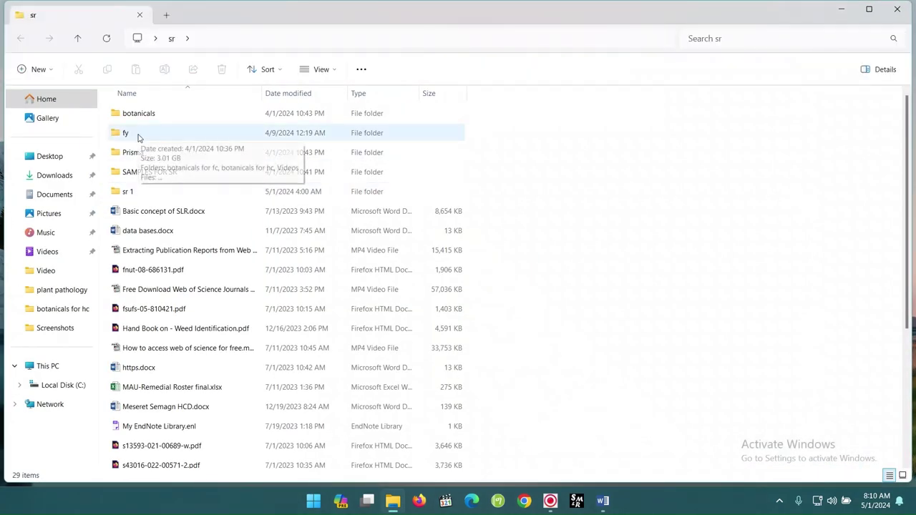
{"action": "double_click", "coordinate": [134, 138]}
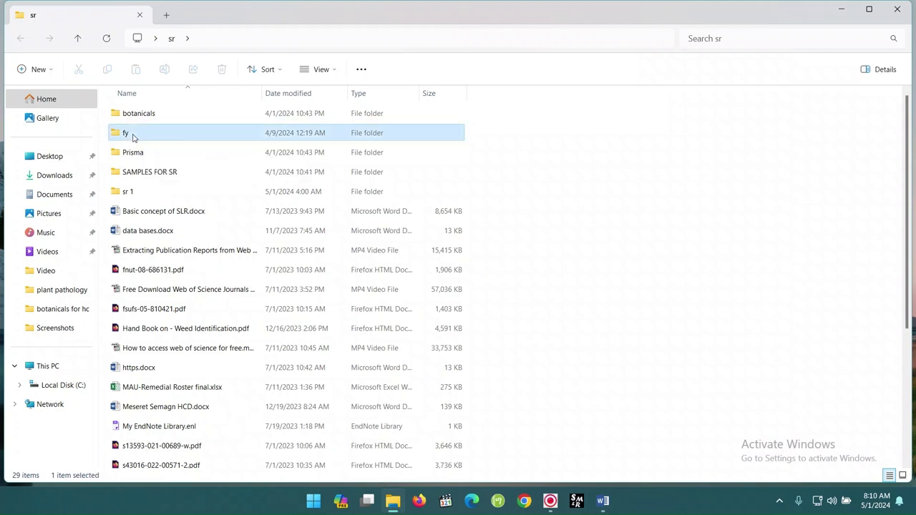
{"action": "double_click", "coordinate": [148, 137]}
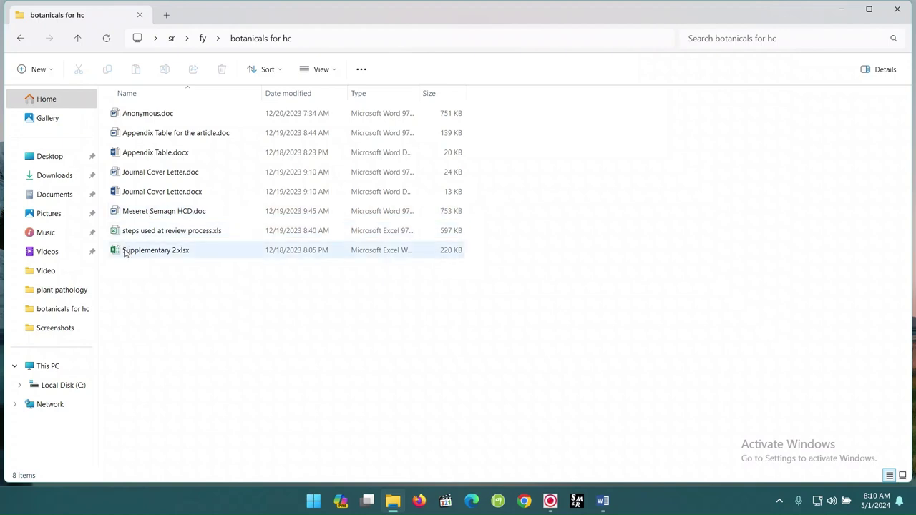
{"action": "double_click", "coordinate": [169, 250]}
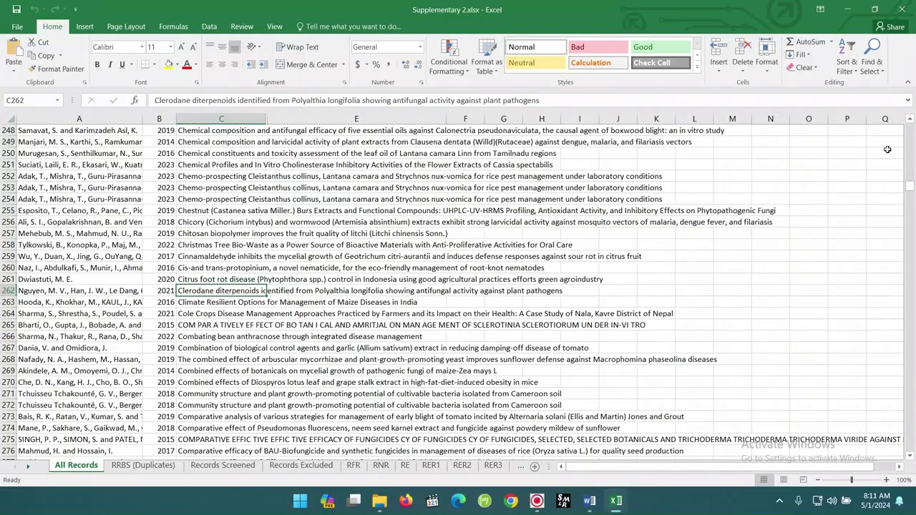
Examine the article lists on the All Records and RRBS (Duplicates) sheets from their first rows
{"action": "left_click_drag", "start_coordinate": [912, 187], "coordinate": [906, 72]}
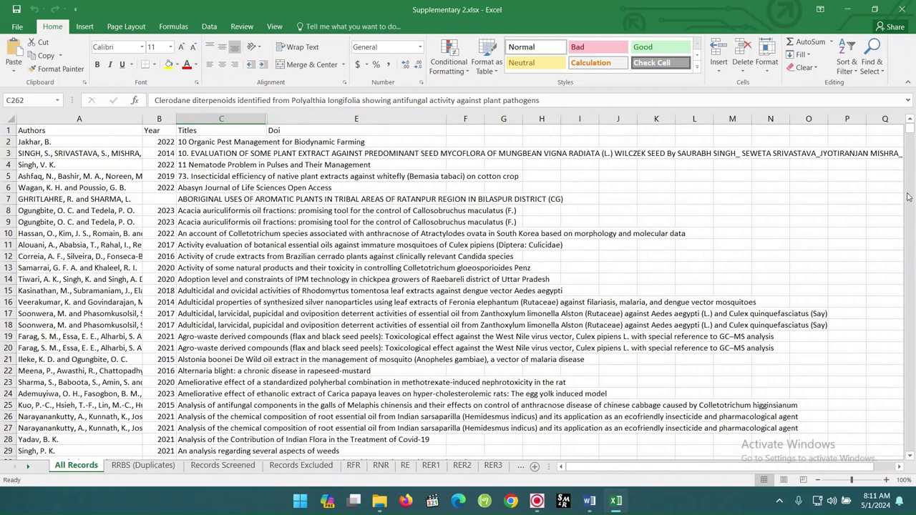
{"action": "left_click_drag", "start_coordinate": [910, 126], "coordinate": [909, 291]}
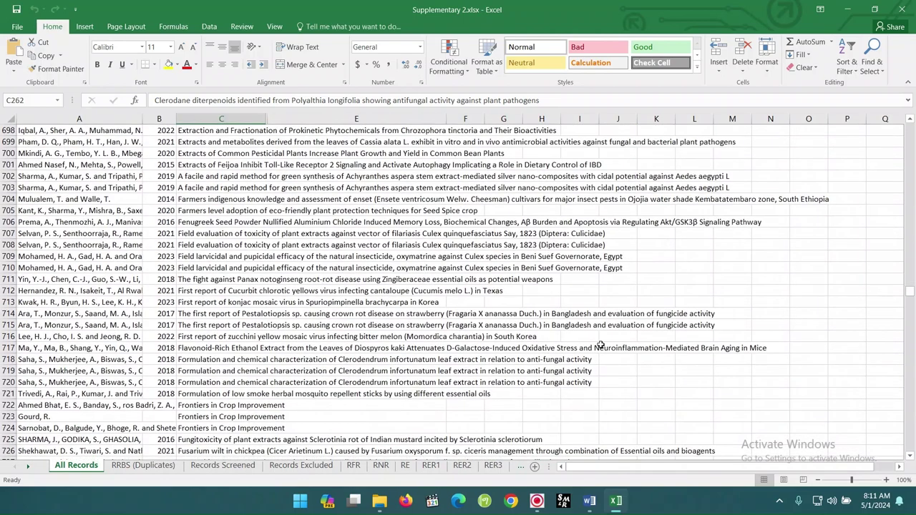
{"action": "left_click", "coordinate": [152, 467]}
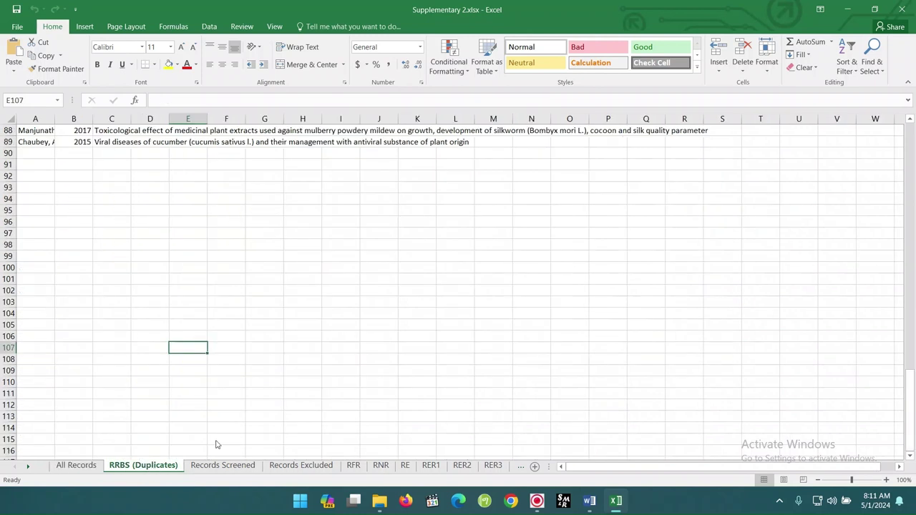
{"action": "left_click_drag", "start_coordinate": [911, 394], "coordinate": [913, 143]}
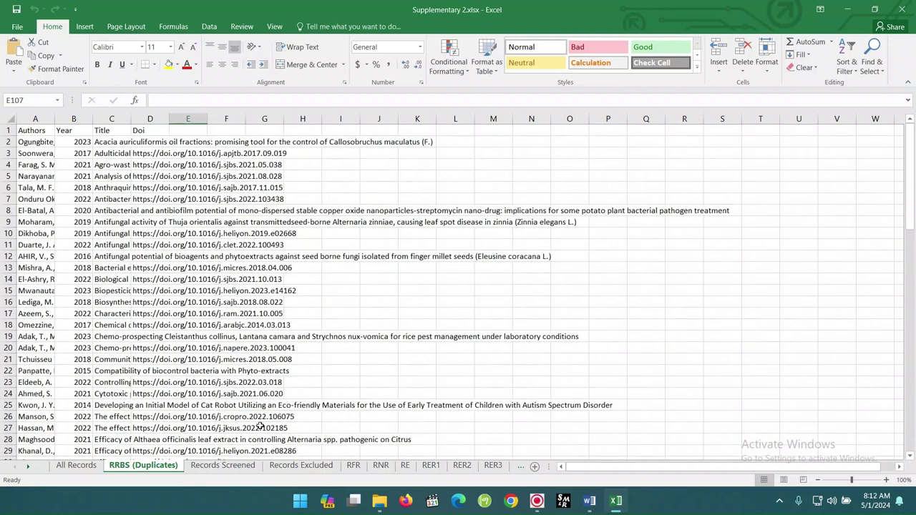
Examine the article lists on the Records Screened and Records Excluded sheets
{"action": "left_click", "coordinate": [231, 466]}
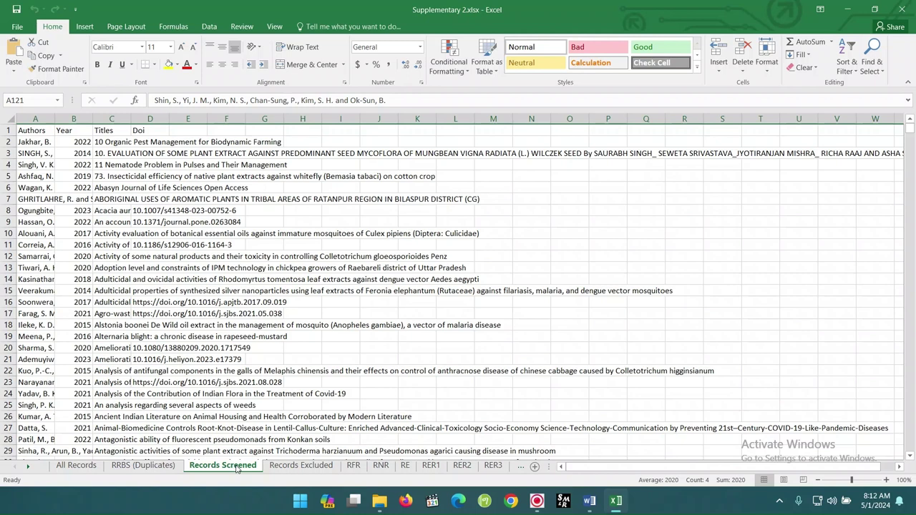
{"action": "left_click", "coordinate": [297, 465]}
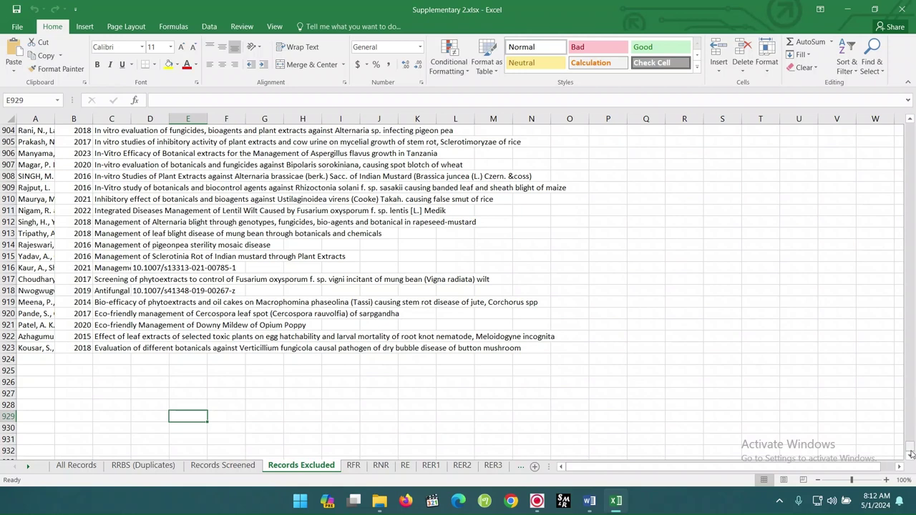
{"action": "left_click_drag", "start_coordinate": [911, 454], "coordinate": [911, 379]}
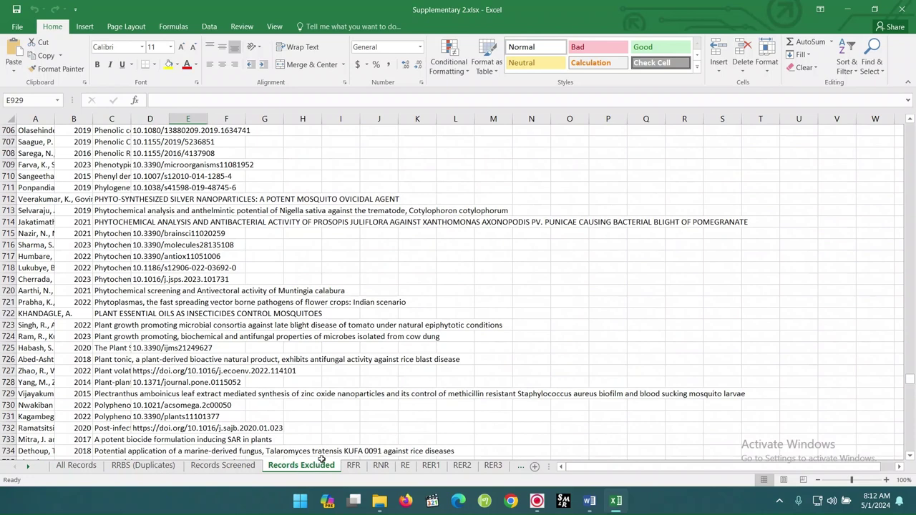
Examine the article lists on the RFR, RNR and RE sheets, viewing RE from its first row
{"action": "left_click", "coordinate": [354, 466]}
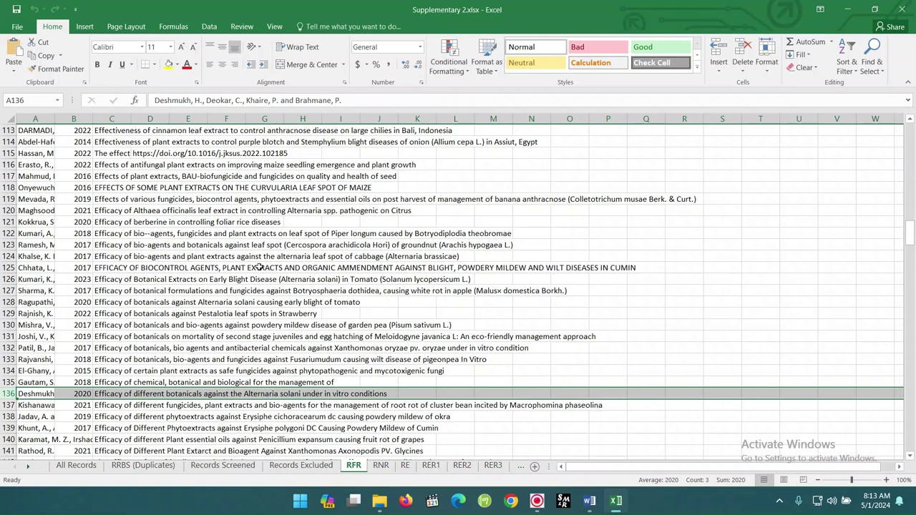
{"action": "left_click", "coordinate": [384, 469]}
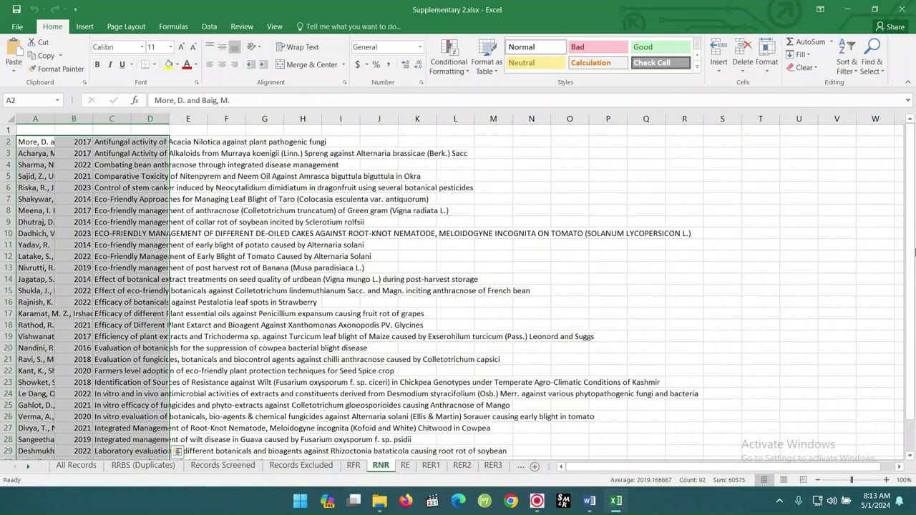
{"action": "left_click_drag", "start_coordinate": [913, 421], "coordinate": [912, 410]}
{"action": "left_click", "coordinate": [405, 466]}
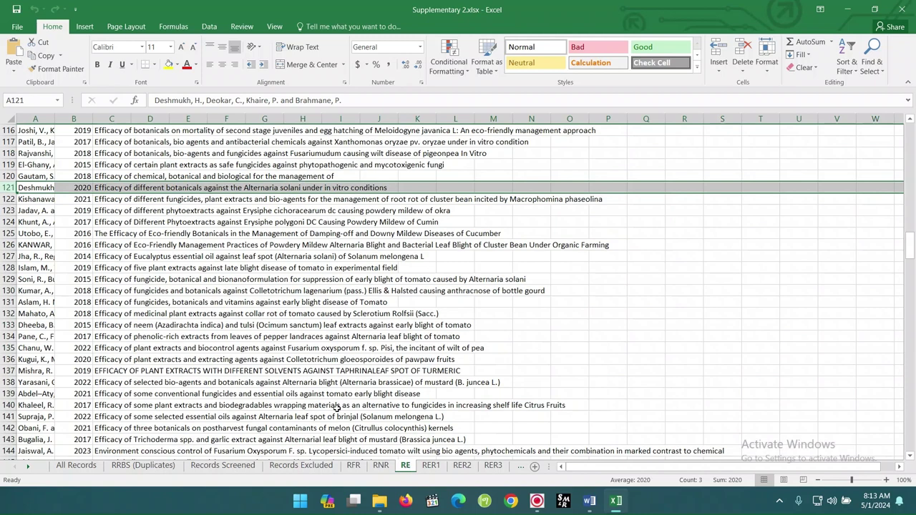
{"action": "scroll", "coordinate": [465, 226], "scroll_direction": "up", "scroll_amount": 20}
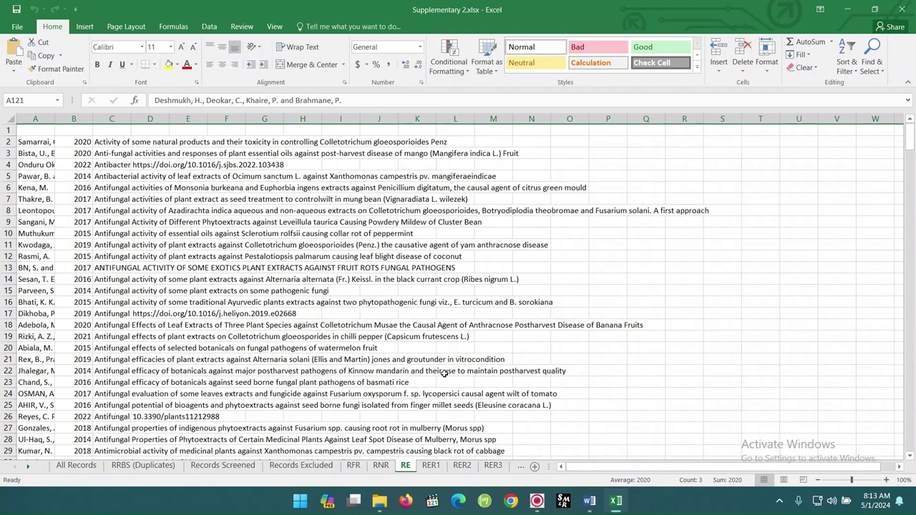
Compare the excluded reports on the RER1, RER2 and RER3 sheets, ending on RER1
{"action": "left_click", "coordinate": [431, 466]}
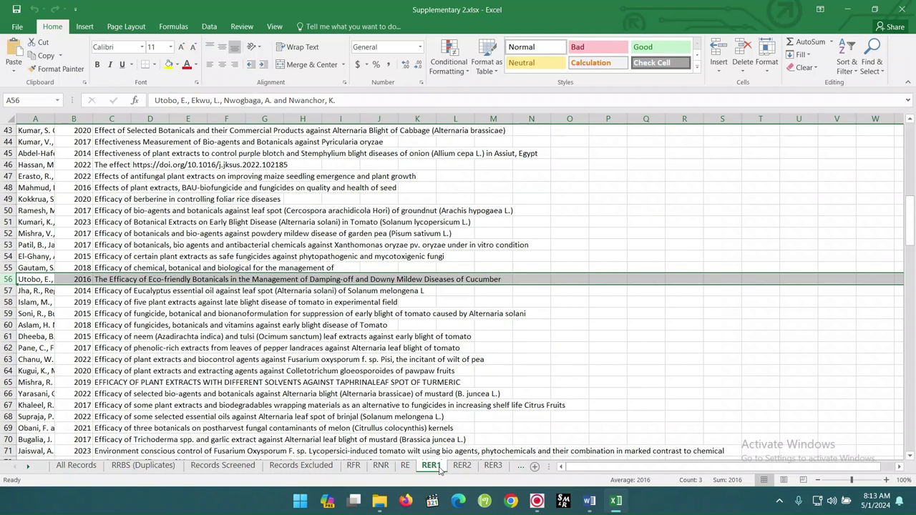
{"action": "left_click", "coordinate": [465, 467]}
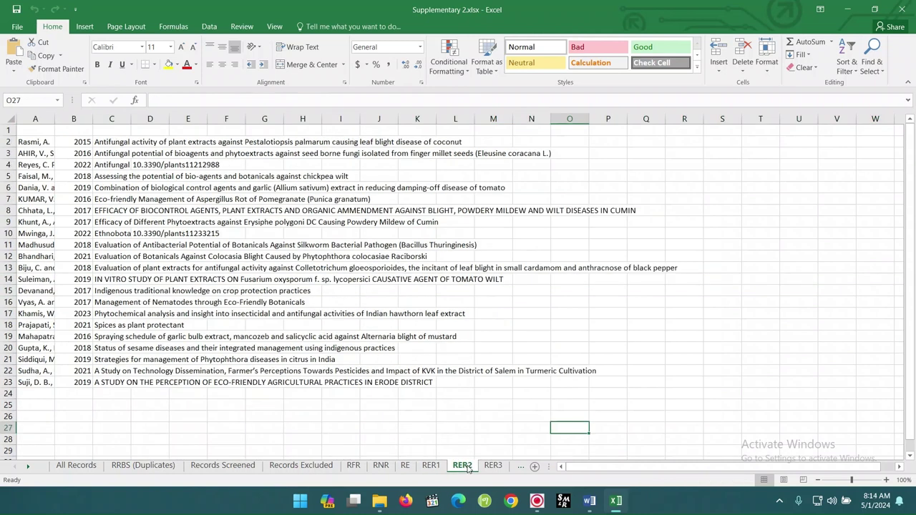
{"action": "left_click", "coordinate": [492, 465]}
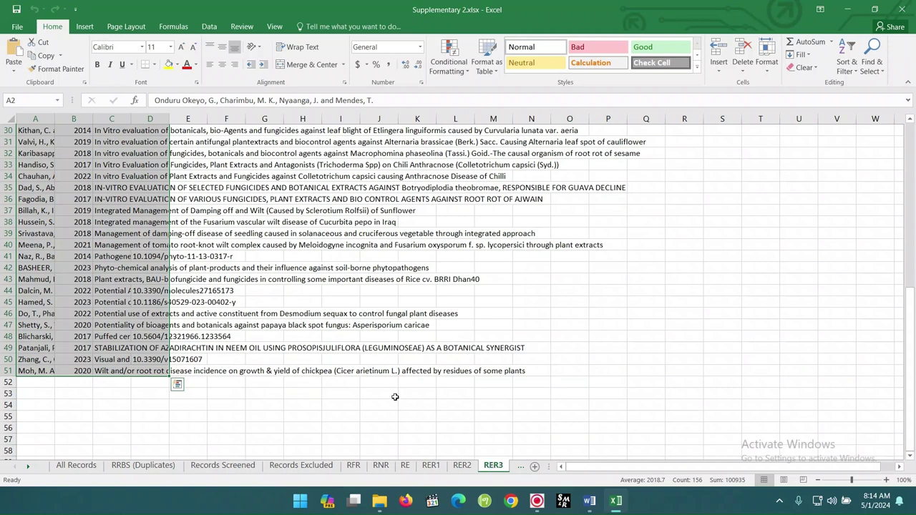
{"action": "left_click", "coordinate": [450, 470]}
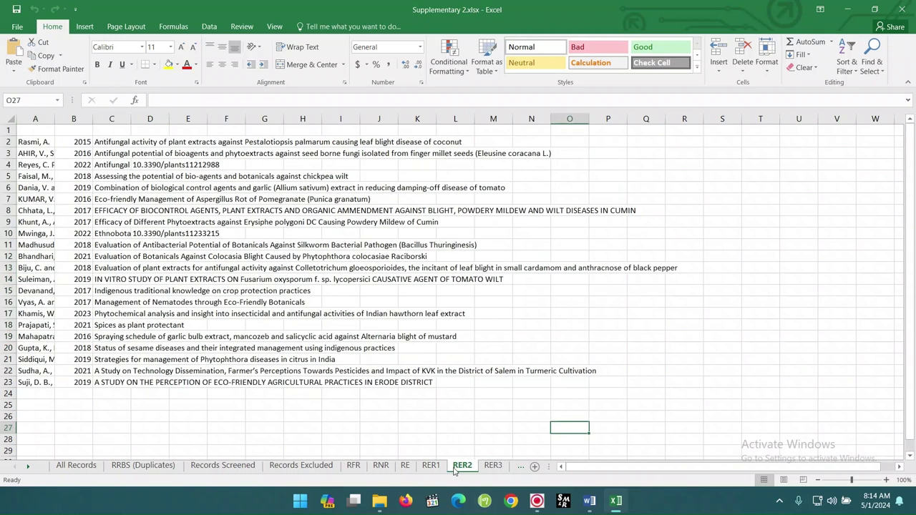
{"action": "left_click", "coordinate": [431, 466]}
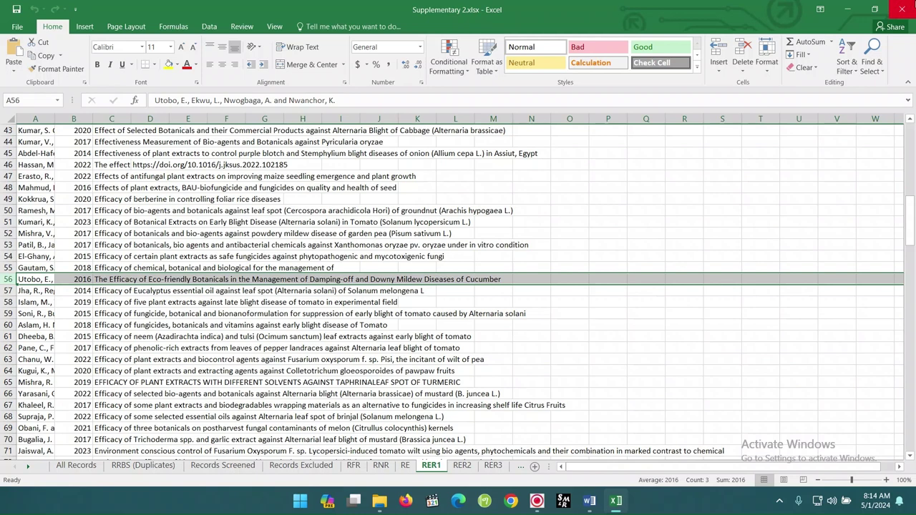
Close the workbook and open the HCD.doc review manuscript from the same folder at its title page
{"action": "left_click", "coordinate": [903, 13]}
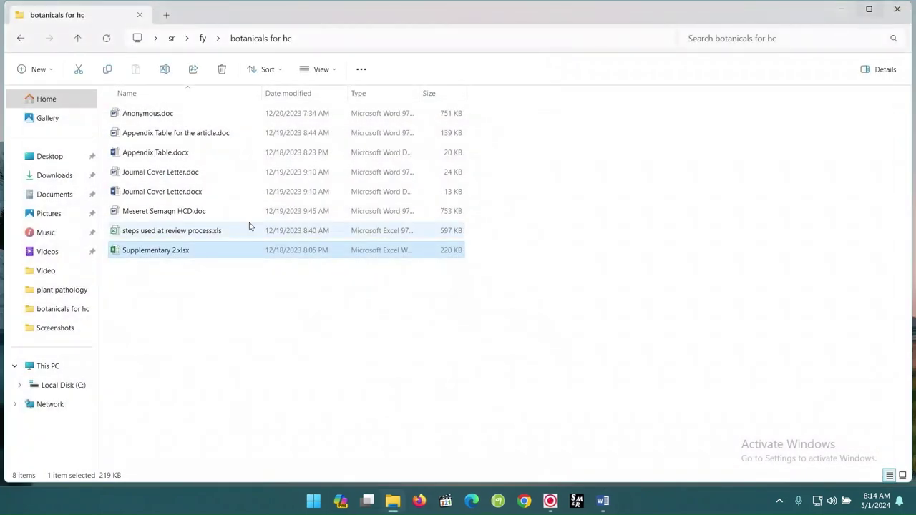
{"action": "double_click", "coordinate": [184, 209]}
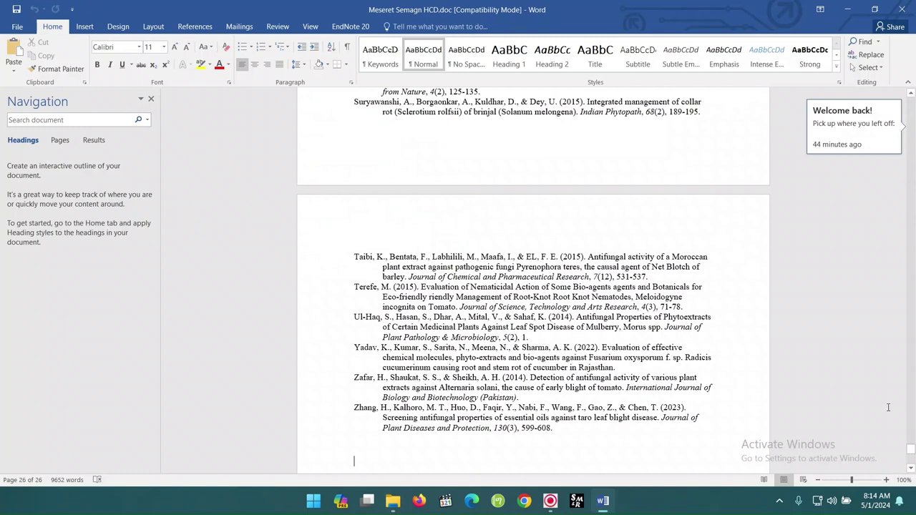
{"action": "left_click_drag", "start_coordinate": [910, 449], "coordinate": [903, 4]}
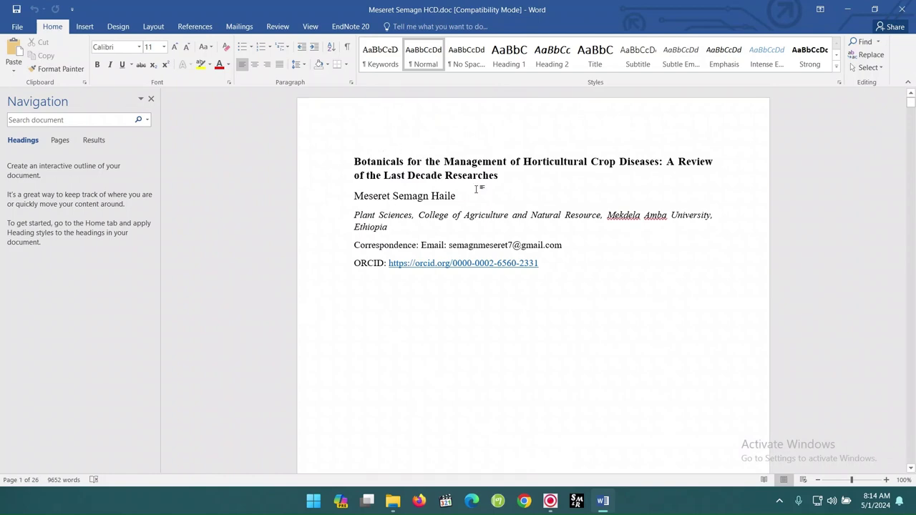
Read the manuscript's abstract, introduction and methodology, including the search strategy and the inclusion and exclusion criteria
{"action": "scroll", "coordinate": [477, 189], "scroll_direction": "down", "scroll_amount": 10}
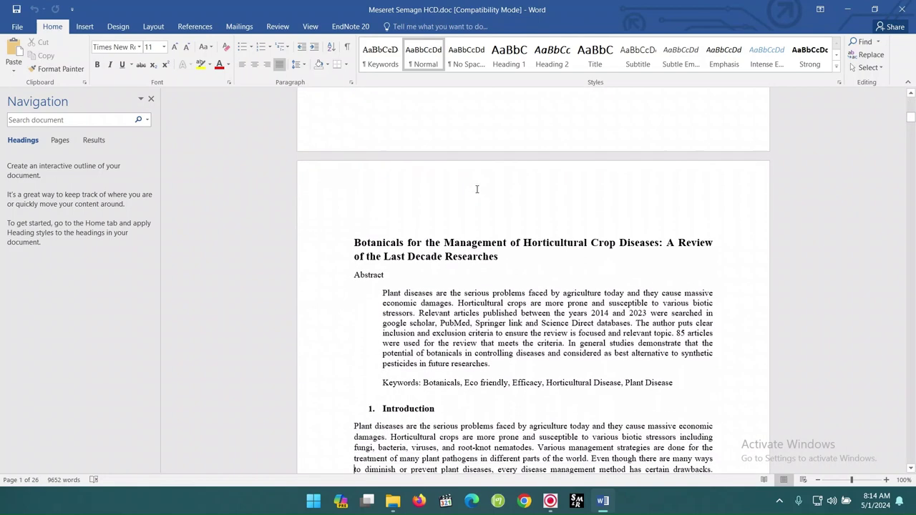
{"action": "scroll", "coordinate": [476, 189], "scroll_direction": "down", "scroll_amount": 3}
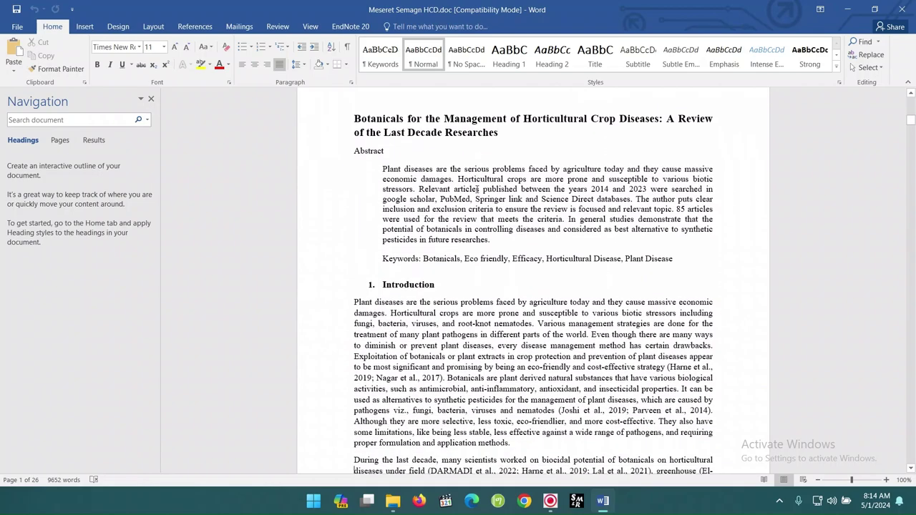
{"action": "scroll", "coordinate": [476, 189], "scroll_direction": "down", "scroll_amount": 3}
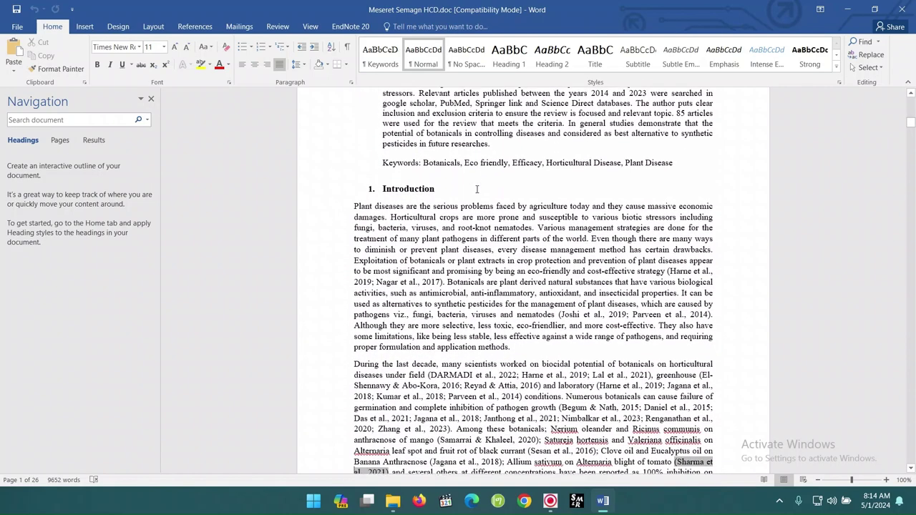
{"action": "scroll", "coordinate": [477, 189], "scroll_direction": "down", "scroll_amount": 6}
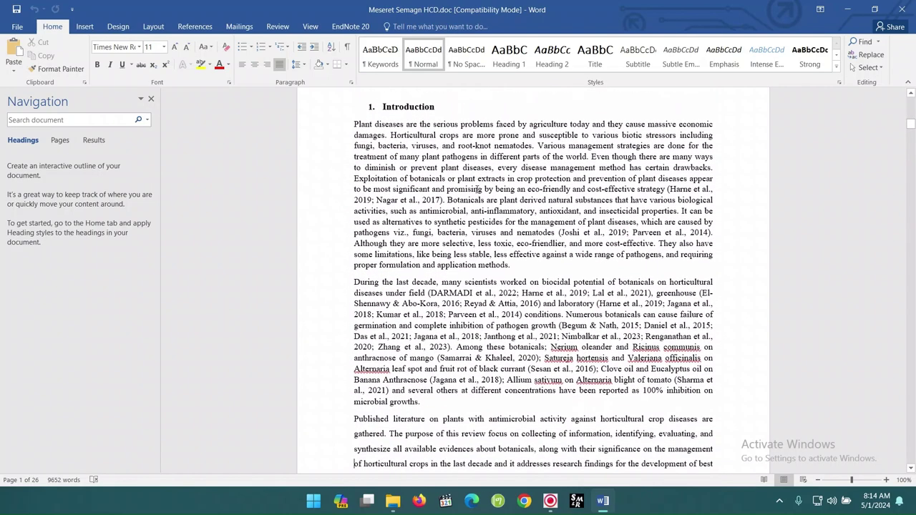
{"action": "scroll", "coordinate": [477, 189], "scroll_direction": "down", "scroll_amount": 5}
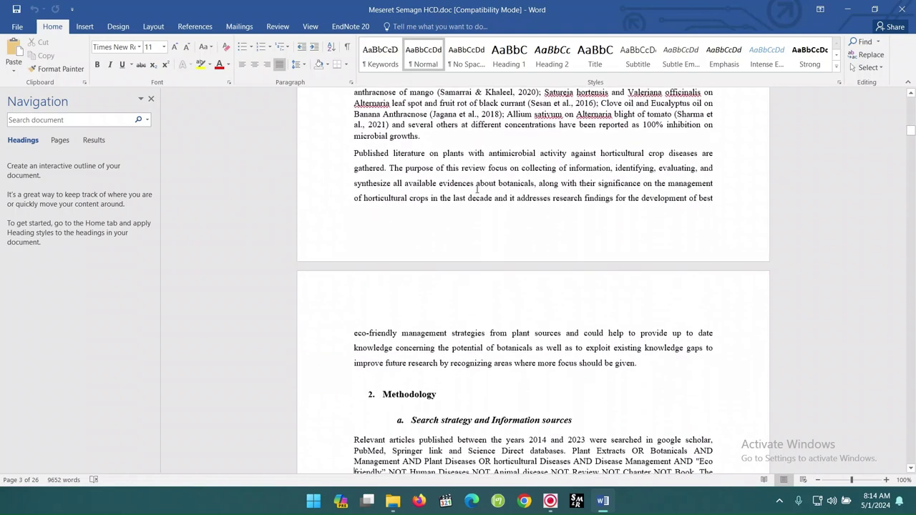
{"action": "scroll", "coordinate": [476, 188], "scroll_direction": "down", "scroll_amount": 6}
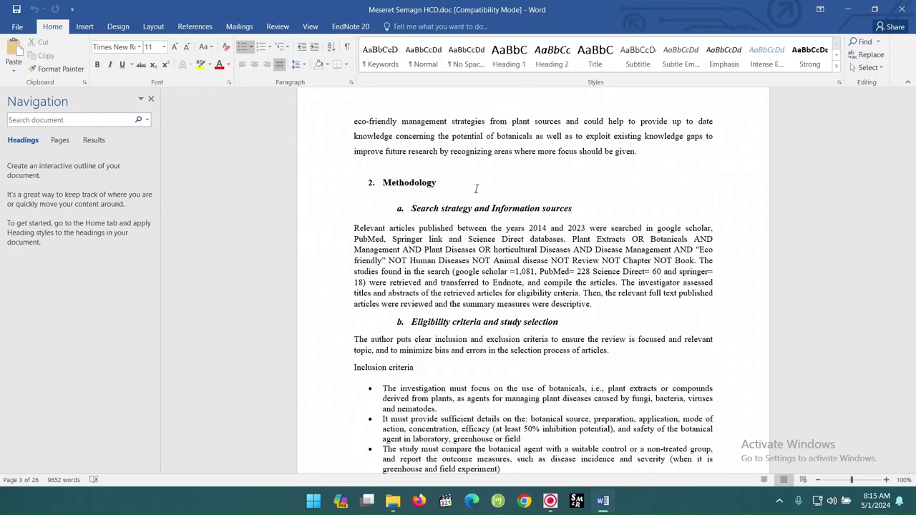
{"action": "scroll", "coordinate": [476, 189], "scroll_direction": "down", "scroll_amount": 3}
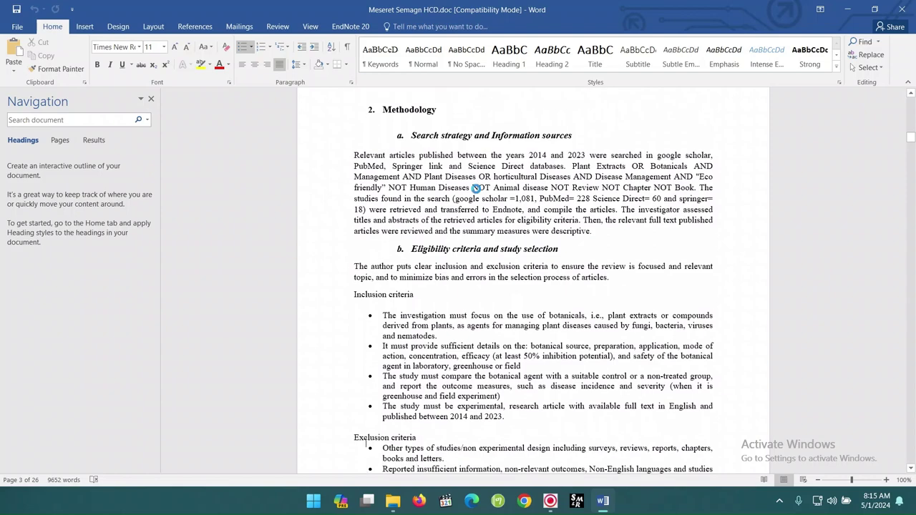
{"action": "left_click", "coordinate": [472, 188]}
{"action": "scroll", "coordinate": [476, 189], "scroll_direction": "up", "scroll_amount": 8}
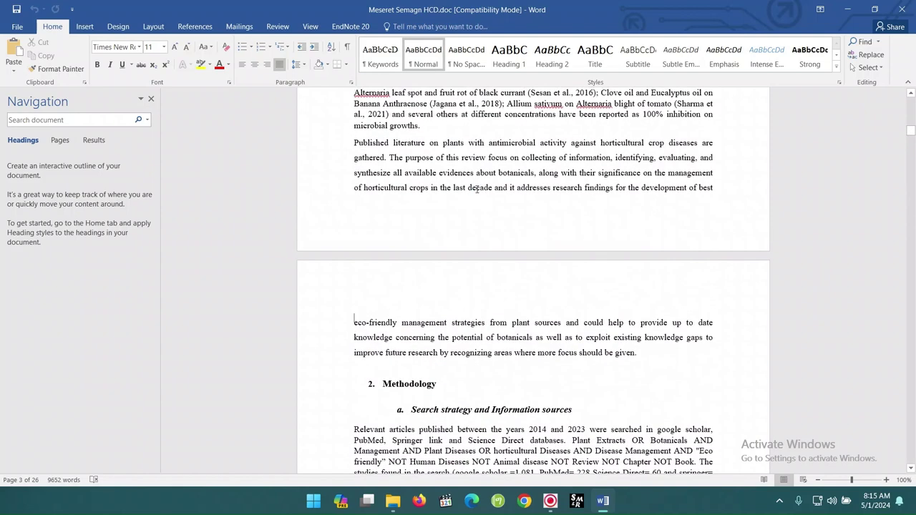
Read the Methodology section's search strategy and information sources, bringing the eligibility criteria into view
{"action": "scroll", "coordinate": [477, 189], "scroll_direction": "down", "scroll_amount": 3}
{"action": "key", "text": "Down"}
{"action": "key", "text": "Down"}
{"action": "key", "text": "Down"}
{"action": "key", "text": "Down"}
{"action": "key", "text": "Down"}
{"action": "key", "text": "Down"}
{"action": "key", "text": "Down"}
{"action": "key", "text": "Down"}
{"action": "key", "text": "Down"}
{"action": "key", "text": "Down"}
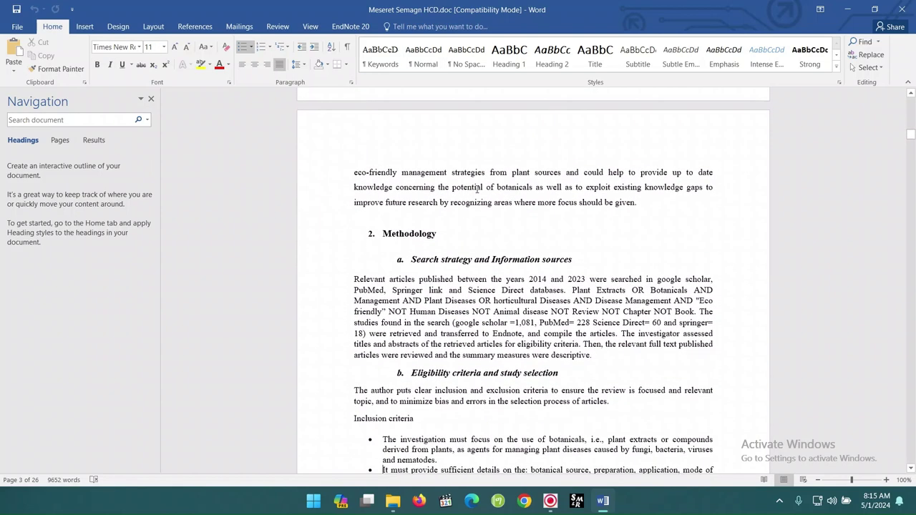
{"action": "key", "text": "Down"}
{"action": "key", "text": "Down"}
{"action": "key", "text": "Down"}
{"action": "key", "text": "Down"}
{"action": "key", "text": "Down"}
{"action": "key", "text": "Down"}
{"action": "key", "text": "Down"}
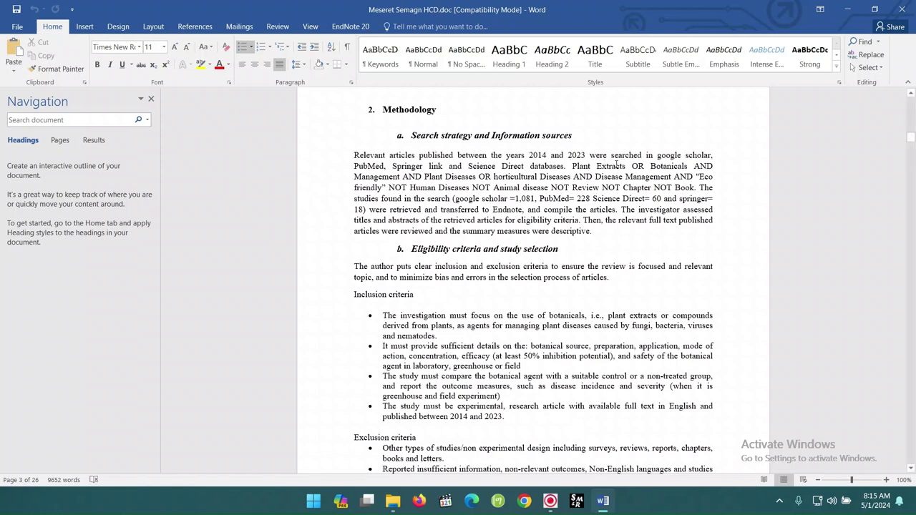
Examine the eligibility criteria and study selection subsection, from the inclusion criteria through the exclusion criteria to the Results and discussions heading
{"action": "left_click", "coordinate": [617, 165]}
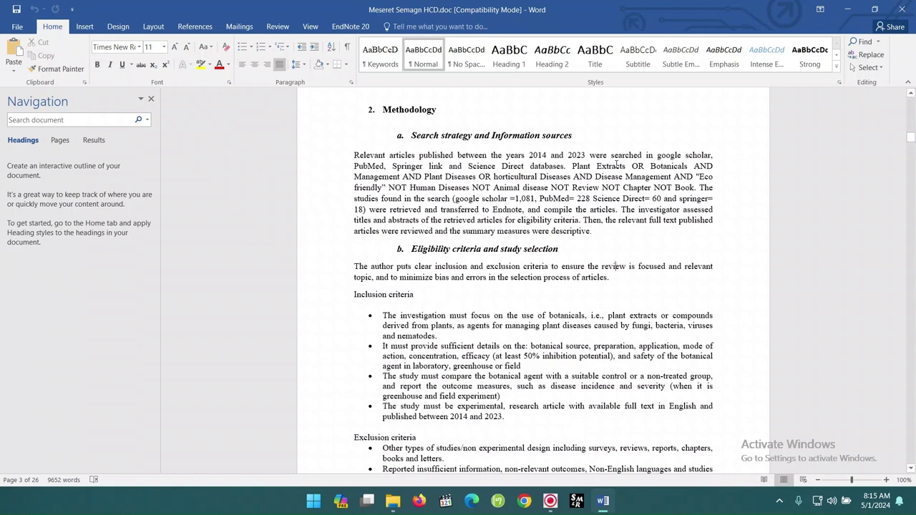
{"action": "key", "text": "Down"}
{"action": "key", "text": "Down"}
{"action": "key", "text": "Down"}
{"action": "key", "text": "Down"}
{"action": "key", "text": "Down"}
{"action": "key", "text": "Down"}
{"action": "key", "text": "Down"}
{"action": "key", "text": "Down"}
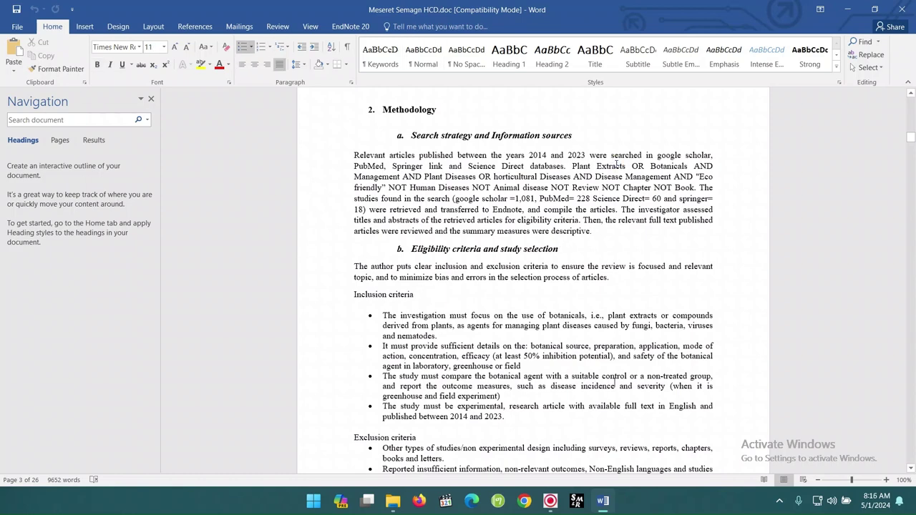
{"action": "key", "text": "Down"}
{"action": "key", "text": "Down"}
{"action": "key", "text": "Down"}
{"action": "key", "text": "Down"}
{"action": "key", "text": "Down"}
{"action": "key", "text": "Down"}
{"action": "key", "text": "Down"}
{"action": "key", "text": "Down"}
{"action": "key", "text": "Down"}
{"action": "key", "text": "Down"}
{"action": "key", "text": "Down"}
{"action": "key", "text": "Down"}
{"action": "key", "text": "Down"}
{"action": "key", "text": "Down"}
{"action": "key", "text": "Down"}
{"action": "key", "text": "Down"}
{"action": "key", "text": "Down"}
{"action": "key", "text": "Down"}
{"action": "key", "text": "Down"}
{"action": "key", "text": "Down"}
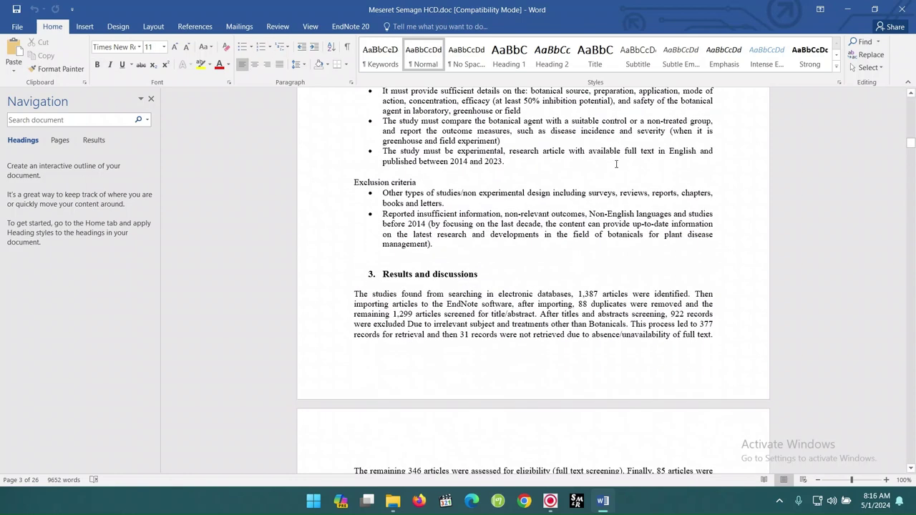
Return to the eligibility criteria heading and reread the inclusion and exclusion lists in full
{"action": "key", "text": "Up"}
{"action": "key", "text": "Up"}
{"action": "key", "text": "Up"}
{"action": "key", "text": "Up"}
{"action": "key", "text": "Up"}
{"action": "key", "text": "Up"}
{"action": "key", "text": "Up"}
{"action": "key", "text": "Up"}
{"action": "key", "text": "Up"}
{"action": "key", "text": "Up"}
{"action": "key", "text": "Up"}
{"action": "key", "text": "Up"}
{"action": "key", "text": "Up"}
{"action": "key", "text": "Up"}
{"action": "key", "text": "Up"}
{"action": "key", "text": "Up"}
{"action": "key", "text": "Up"}
{"action": "key", "text": "Up"}
{"action": "key", "text": "Up"}
{"action": "key", "text": "Up"}
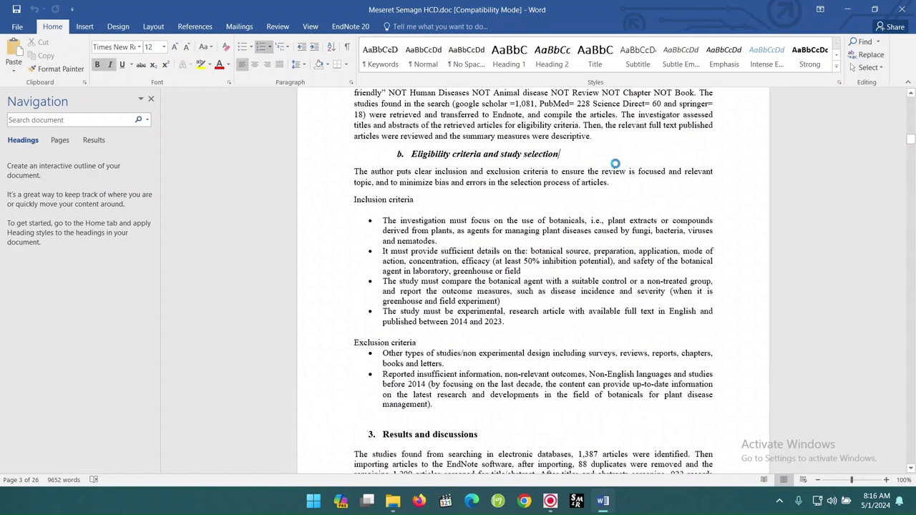
{"action": "scroll", "coordinate": [615, 165], "scroll_direction": "down", "scroll_amount": 1}
{"action": "scroll", "coordinate": [615, 165], "scroll_direction": "down", "scroll_amount": 5}
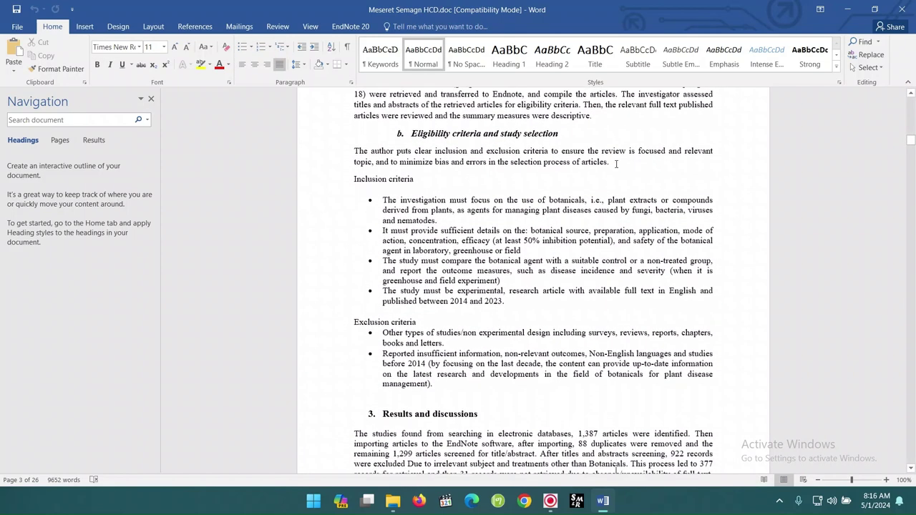
{"action": "scroll", "coordinate": [615, 163], "scroll_direction": "up", "scroll_amount": 5}
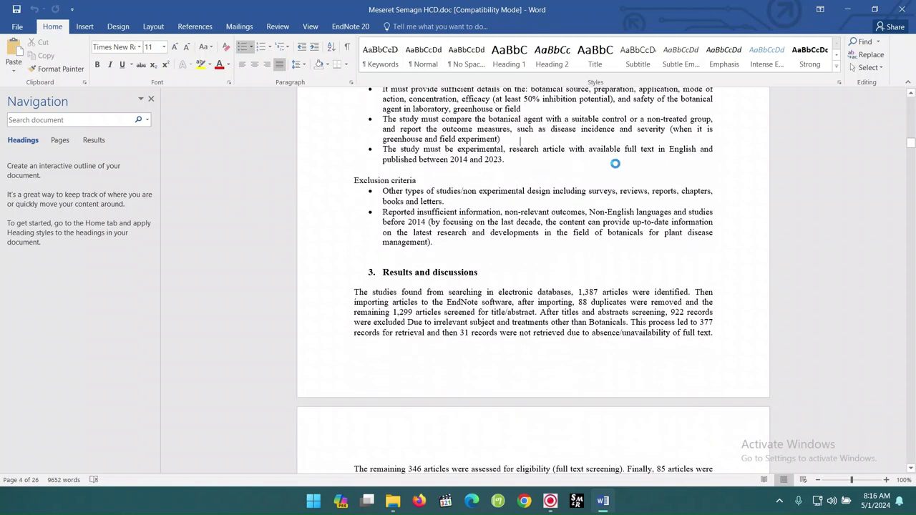
{"action": "key", "text": "Down"}
{"action": "key", "text": "Down"}
{"action": "key", "text": "Down"}
{"action": "key", "text": "Down"}
{"action": "key", "text": "Down"}
{"action": "key", "text": "Down"}
{"action": "key", "text": "Down"}
{"action": "key", "text": "Down"}
{"action": "key", "text": "Down"}
{"action": "key", "text": "Down"}
{"action": "key", "text": "Down"}
{"action": "key", "text": "Down"}
{"action": "key", "text": "Down"}
{"action": "key", "text": "Down"}
{"action": "key", "text": "Down"}
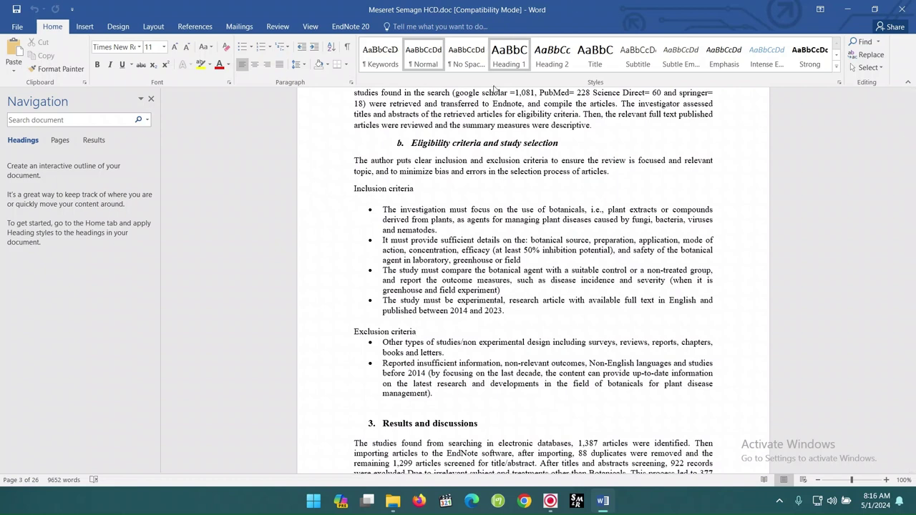
{"action": "left_click", "coordinate": [543, 143]}
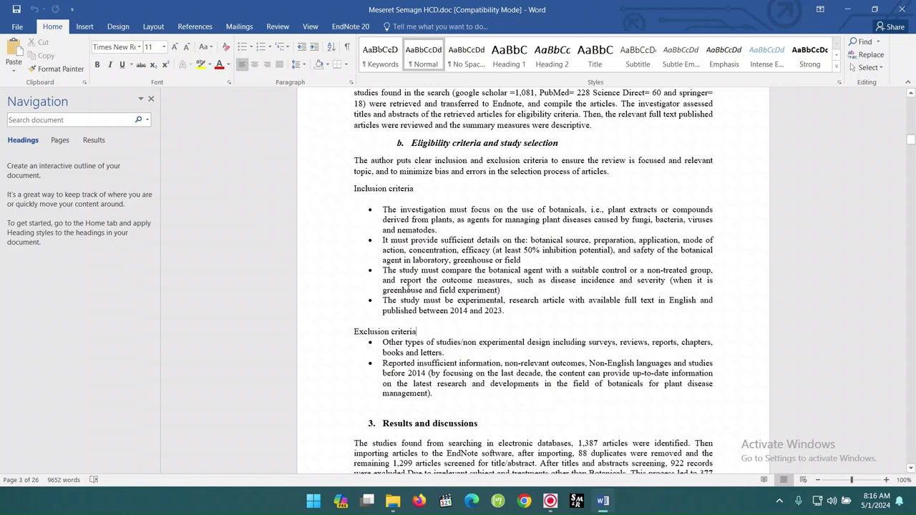
{"action": "left_click", "coordinate": [407, 289]}
{"action": "key", "text": "Down"}
{"action": "key", "text": "Down"}
{"action": "key", "text": "Down"}
{"action": "key", "text": "Down"}
{"action": "key", "text": "Down"}
{"action": "key", "text": "Down"}
{"action": "key", "text": "Down"}
{"action": "key", "text": "Down"}
{"action": "key", "text": "Down"}
{"action": "key", "text": "Down"}
{"action": "key", "text": "Down"}
{"action": "key", "text": "Down"}
{"action": "key", "text": "Down"}
{"action": "key", "text": "Down"}
{"action": "key", "text": "Down"}
{"action": "key", "text": "Down"}
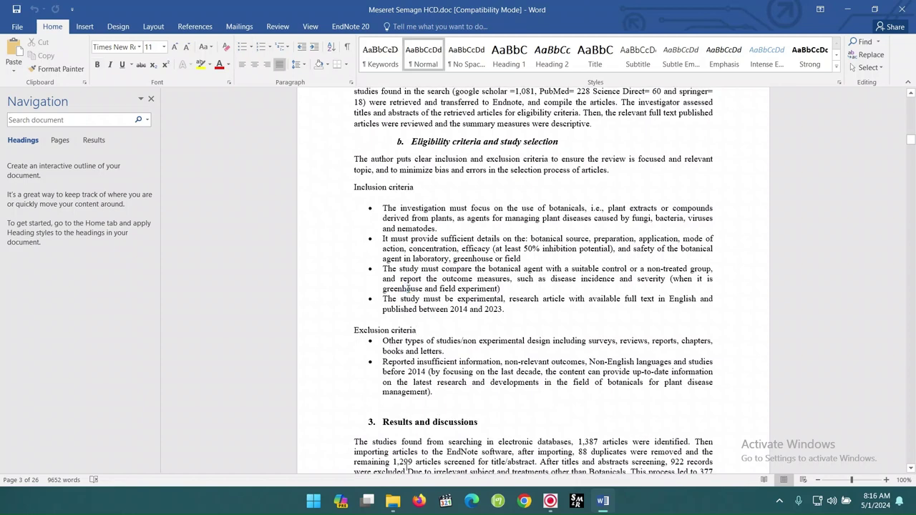
{"action": "key", "text": "Up"}
{"action": "key", "text": "Up"}
{"action": "key", "text": "Up"}
{"action": "key", "text": "Up"}
{"action": "key", "text": "Up"}
{"action": "key", "text": "Up"}
{"action": "key", "text": "Up"}
{"action": "key", "text": "Up"}
{"action": "key", "text": "Up"}
{"action": "key", "text": "Up"}
{"action": "key", "text": "Up"}
{"action": "key", "text": "Up"}
{"action": "key", "text": "Up"}
{"action": "key", "text": "Up"}
{"action": "key", "text": "Up"}
{"action": "key", "text": "Up"}
{"action": "key", "text": "Up"}
{"action": "key", "text": "Up"}
{"action": "key", "text": "Up"}
{"action": "key", "text": "Up"}
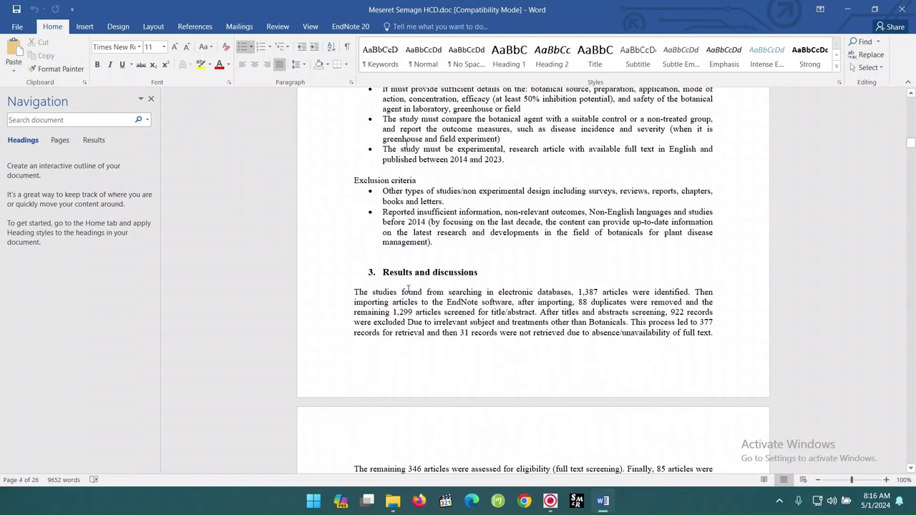
{"action": "key", "text": "Down"}
{"action": "key", "text": "Down"}
{"action": "key", "text": "Down"}
{"action": "key", "text": "Down"}
{"action": "key", "text": "Down"}
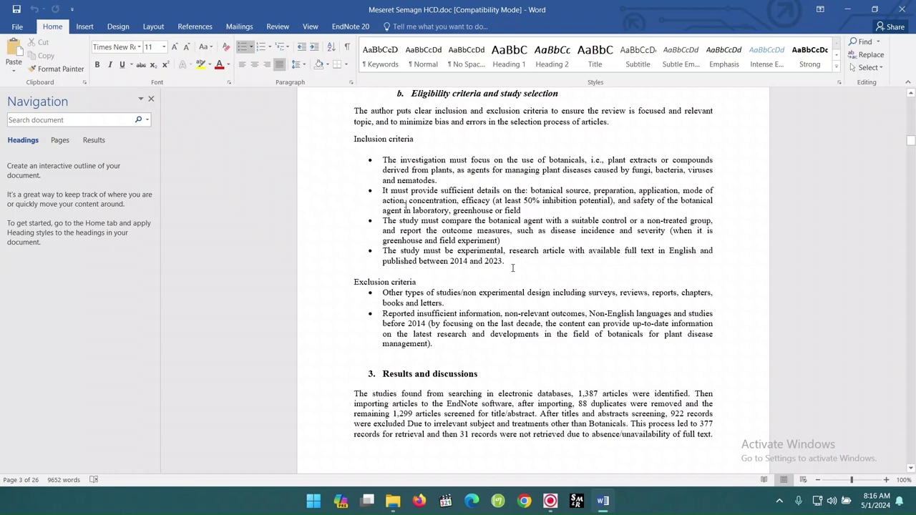
Read the opening Results and discussions paragraph on article identification, duplicate removal in EndNote, title/abstract screening and full-text assessment
{"action": "key", "text": "Down"}
{"action": "key", "text": "Down"}
{"action": "key", "text": "Down"}
{"action": "key", "text": "Down"}
{"action": "key", "text": "Down"}
{"action": "key", "text": "Down"}
{"action": "key", "text": "Down"}
{"action": "key", "text": "Down"}
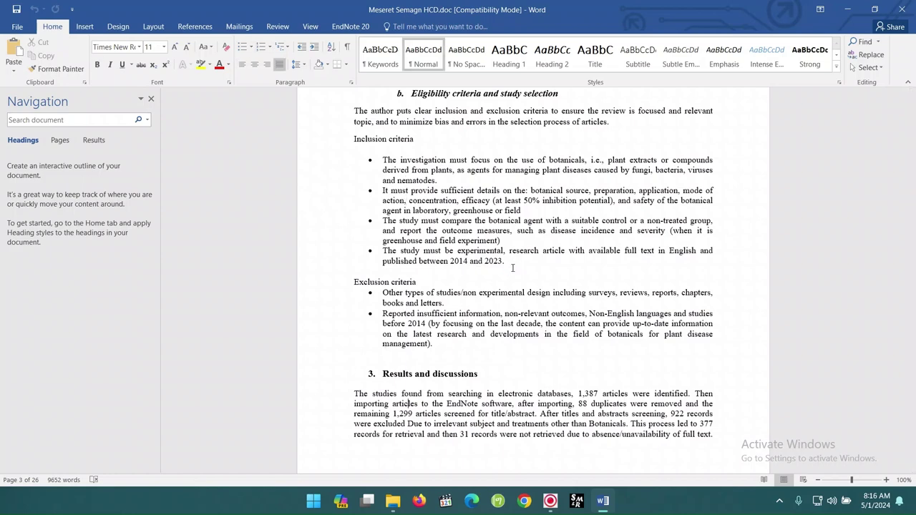
{"action": "key", "text": "Down"}
{"action": "key", "text": "Down"}
{"action": "key", "text": "Down"}
{"action": "key", "text": "Down"}
{"action": "key", "text": "Down"}
{"action": "key", "text": "Down"}
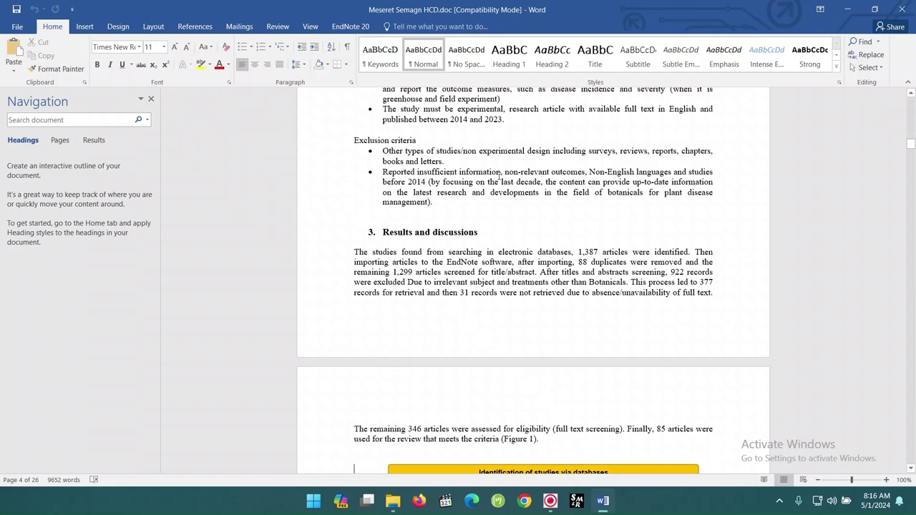
{"action": "scroll", "coordinate": [499, 177], "scroll_direction": "down", "scroll_amount": 3}
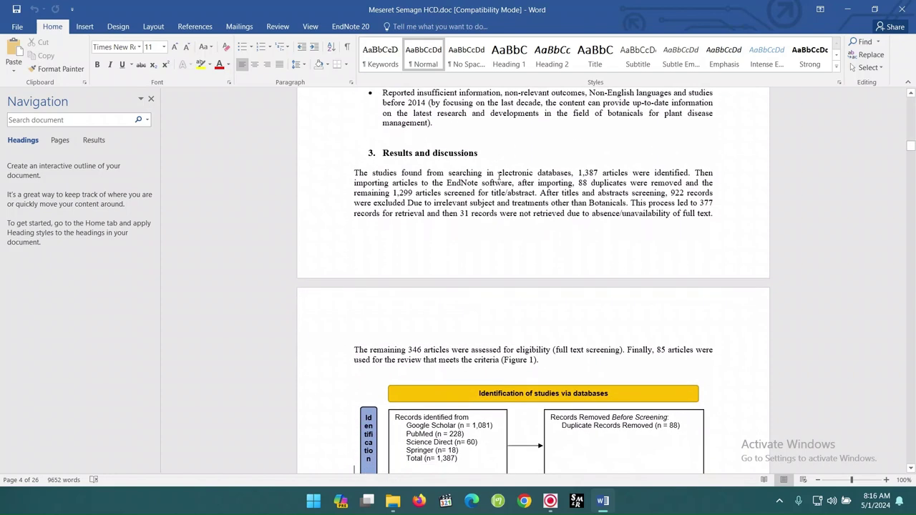
{"action": "scroll", "coordinate": [498, 177], "scroll_direction": "down", "scroll_amount": 2}
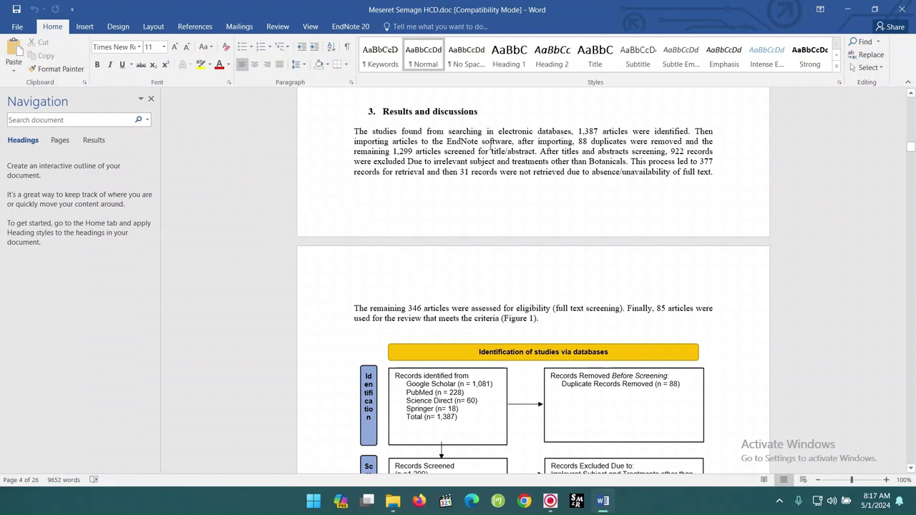
{"action": "scroll", "coordinate": [510, 145], "scroll_direction": "down", "scroll_amount": 2}
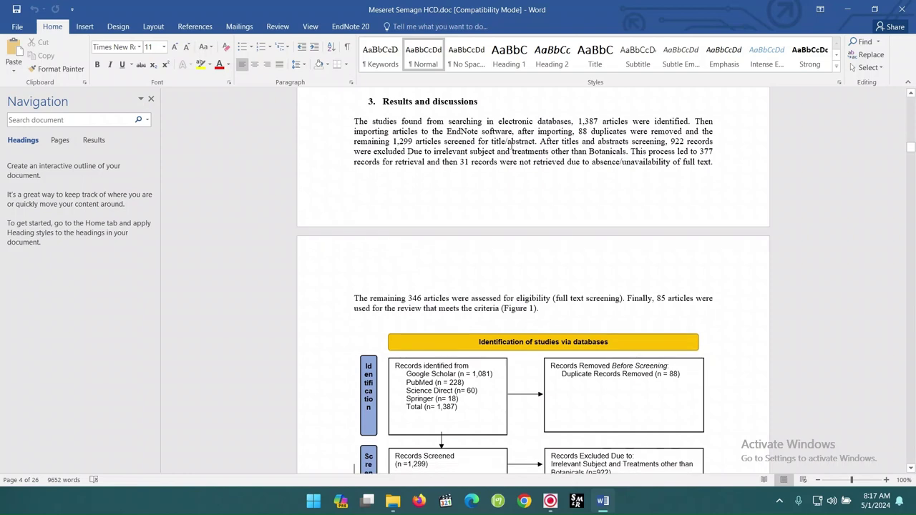
Examine the Figure 1 flow diagram of the screening process, from database identification to the studies included in the review
{"action": "scroll", "coordinate": [511, 146], "scroll_direction": "down", "scroll_amount": 3}
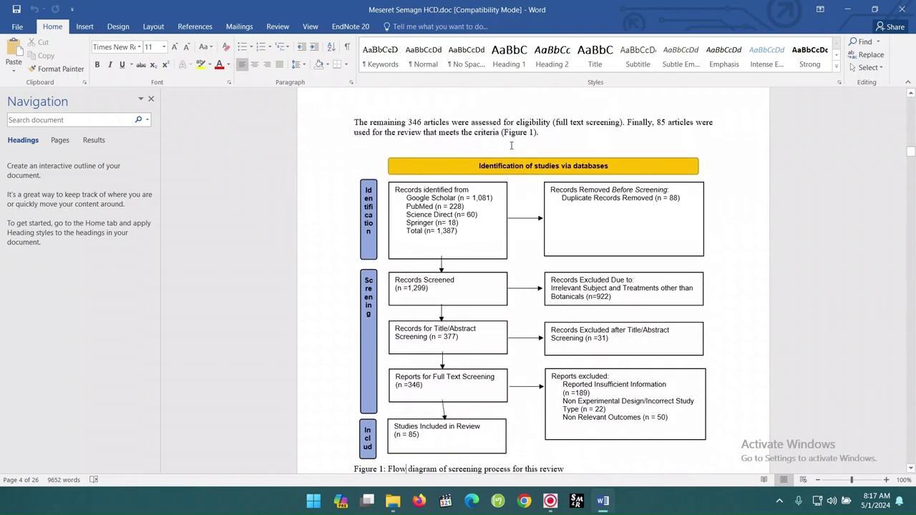
{"action": "scroll", "coordinate": [511, 146], "scroll_direction": "down", "scroll_amount": 1}
{"action": "key", "text": "Down"}
{"action": "key", "text": "Down"}
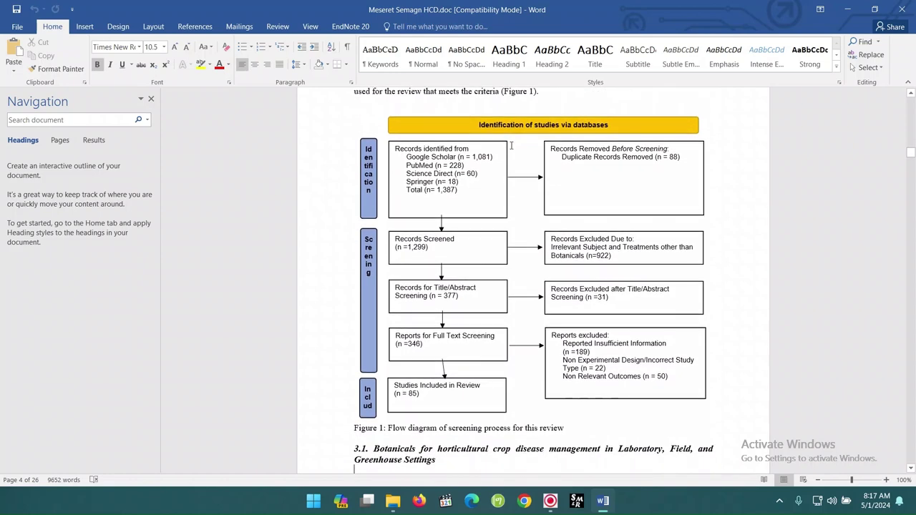
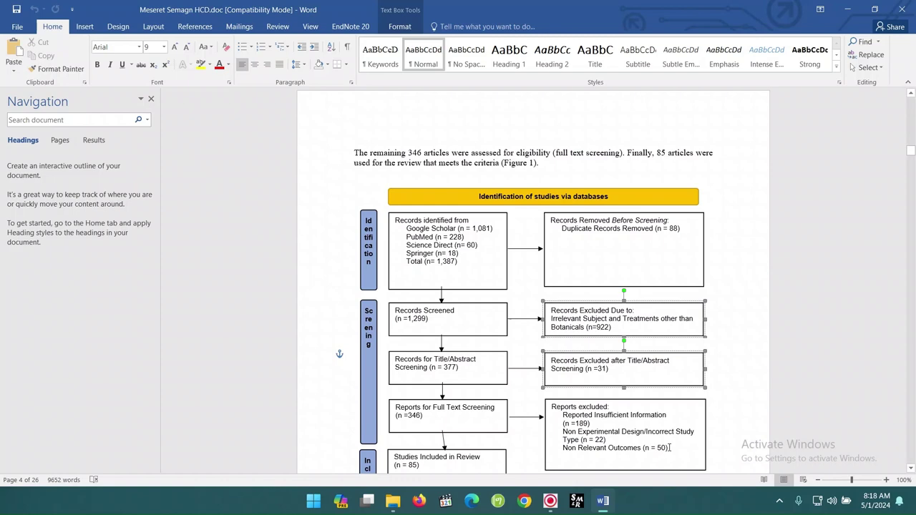
Review sections 3.1 and 3.2 with their study-type and yearly-percentage charts, ending on the 2014–2023 chart
{"action": "left_click_drag", "start_coordinate": [910, 152], "coordinate": [910, 160]}
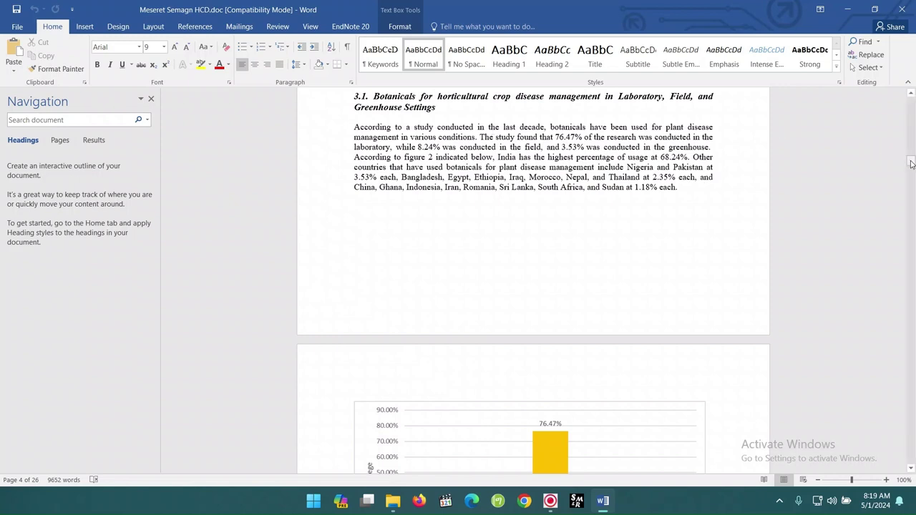
{"action": "left_click_drag", "start_coordinate": [910, 163], "coordinate": [910, 171]}
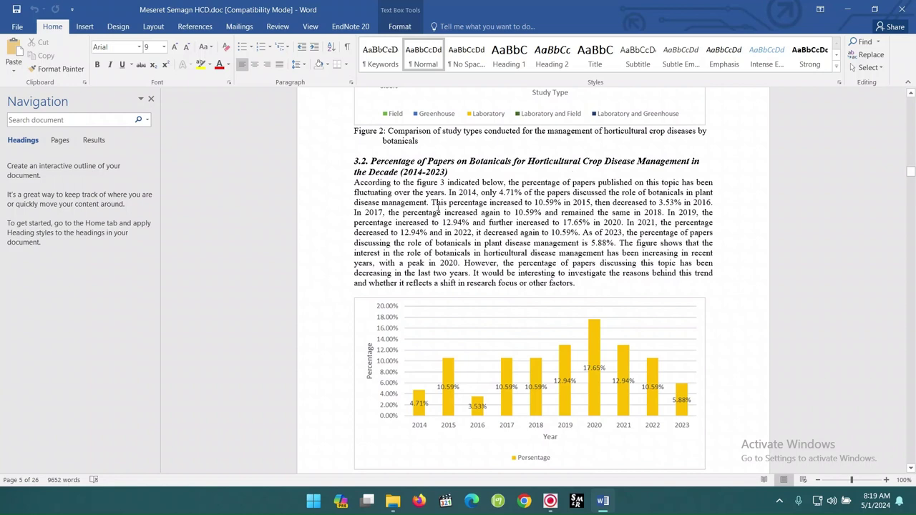
{"action": "left_click", "coordinate": [469, 222]}
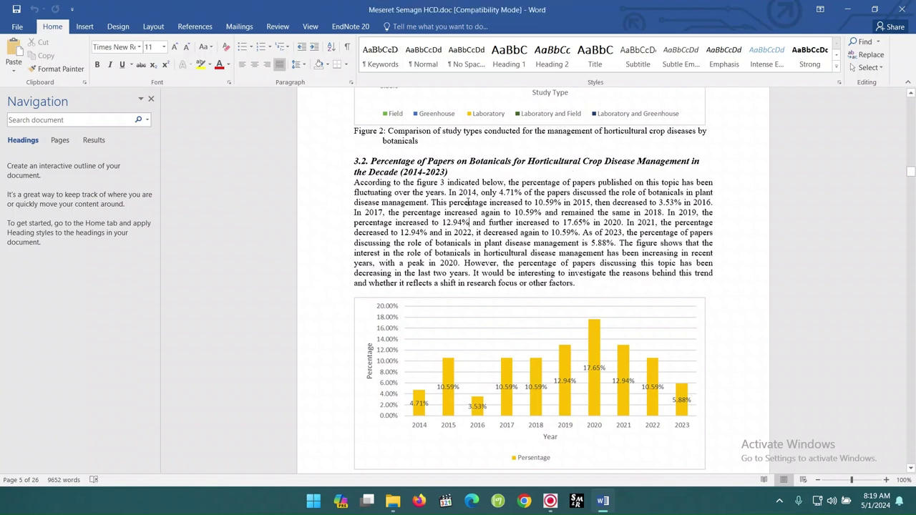
{"action": "key", "text": "Down"}
{"action": "key", "text": "Down"}
{"action": "key", "text": "Down"}
{"action": "key", "text": "Down"}
{"action": "key", "text": "Down"}
{"action": "key", "text": "Down"}
{"action": "key", "text": "Down"}
{"action": "key", "text": "Down"}
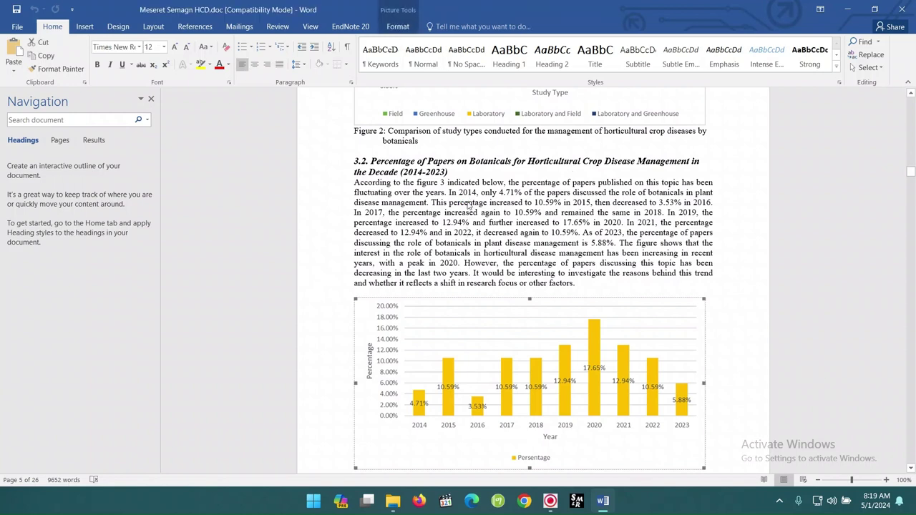
Review the Figure 3 year-wise chart and the Figure 4 chart of participating countries, up to the start of section 3.4
{"action": "key", "text": "Down"}
{"action": "key", "text": "Down"}
{"action": "key", "text": "Down"}
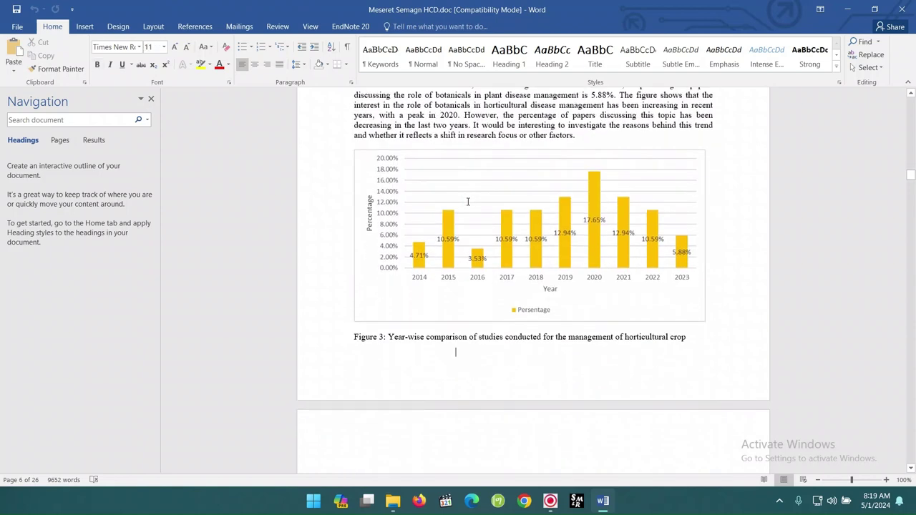
{"action": "key", "text": "Up"}
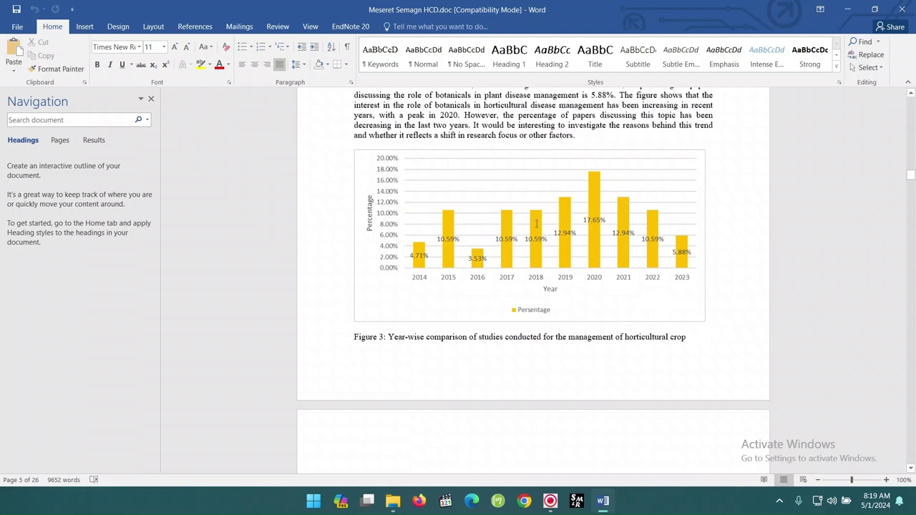
{"action": "left_click_drag", "start_coordinate": [911, 179], "coordinate": [910, 186]}
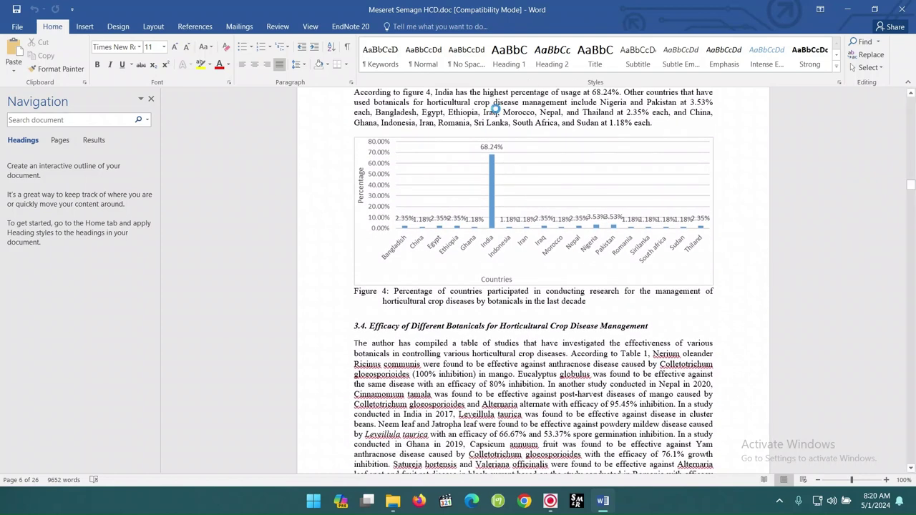
{"action": "scroll", "coordinate": [477, 152], "scroll_direction": "up", "scroll_amount": 1}
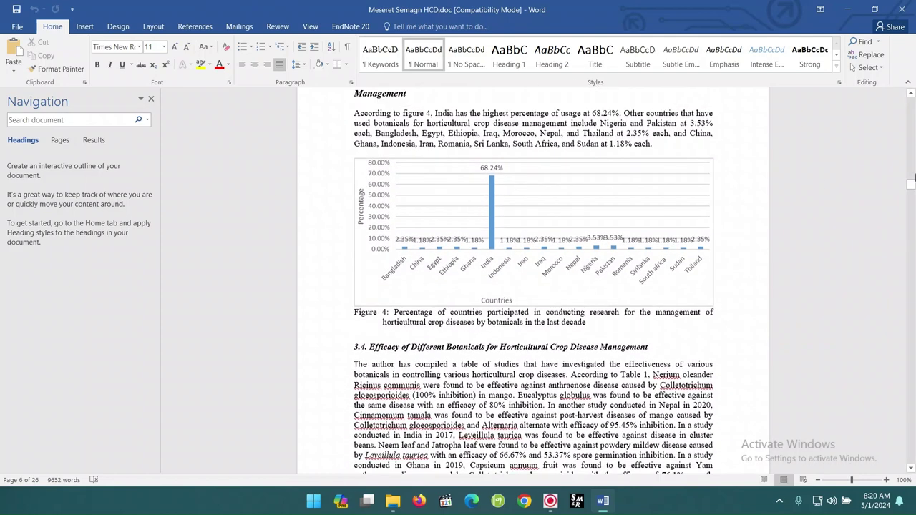
{"action": "left_click_drag", "start_coordinate": [910, 187], "coordinate": [910, 187]}
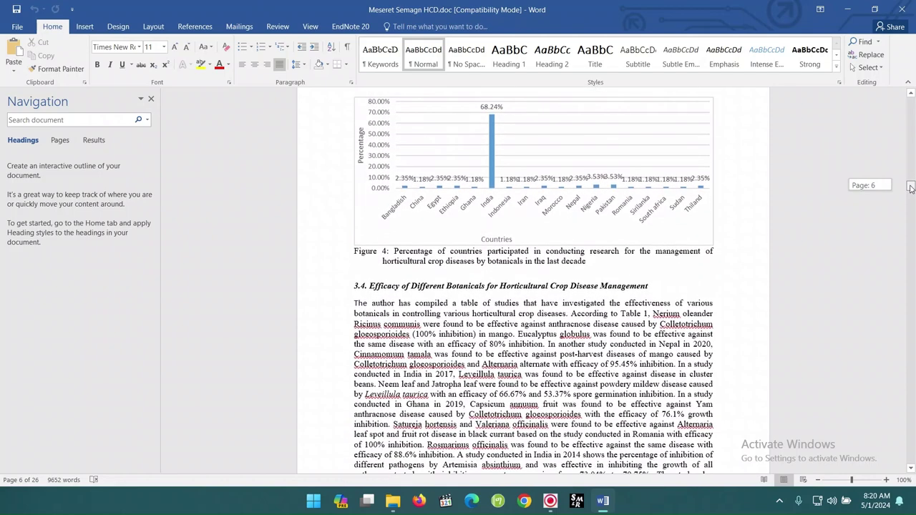
Examine Table 1 on botanical efficacy against vegetable and fruit crop diseases, and the Conclusions and Recommendations section
{"action": "left_click_drag", "start_coordinate": [910, 186], "coordinate": [911, 248]}
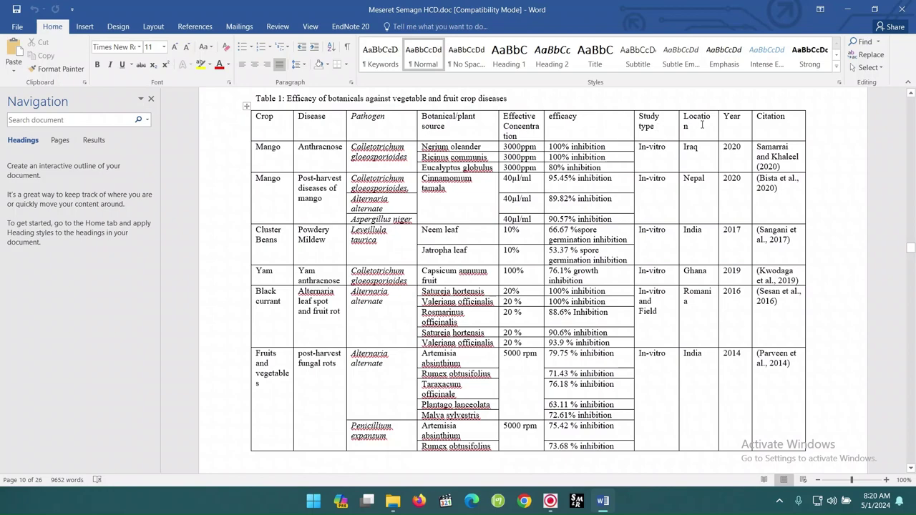
{"action": "left_click_drag", "start_coordinate": [909, 247], "coordinate": [909, 372]}
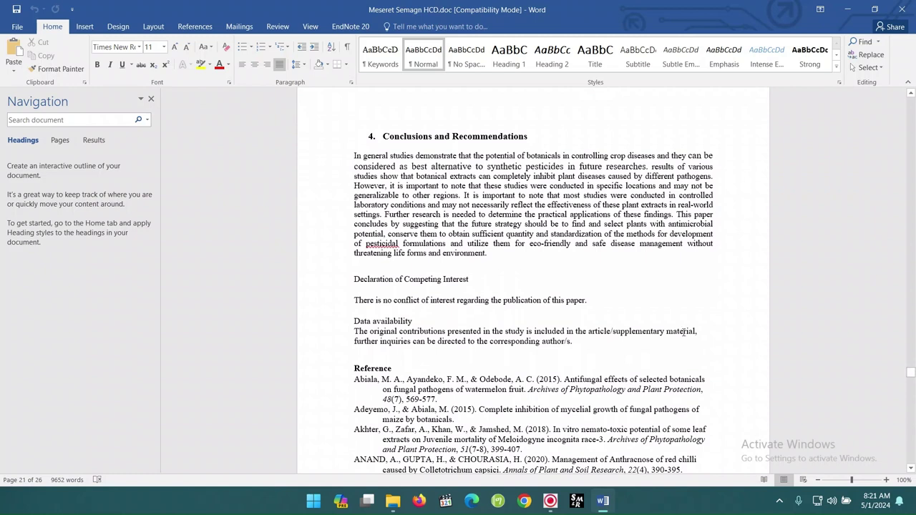
{"action": "left_click", "coordinate": [549, 165]}
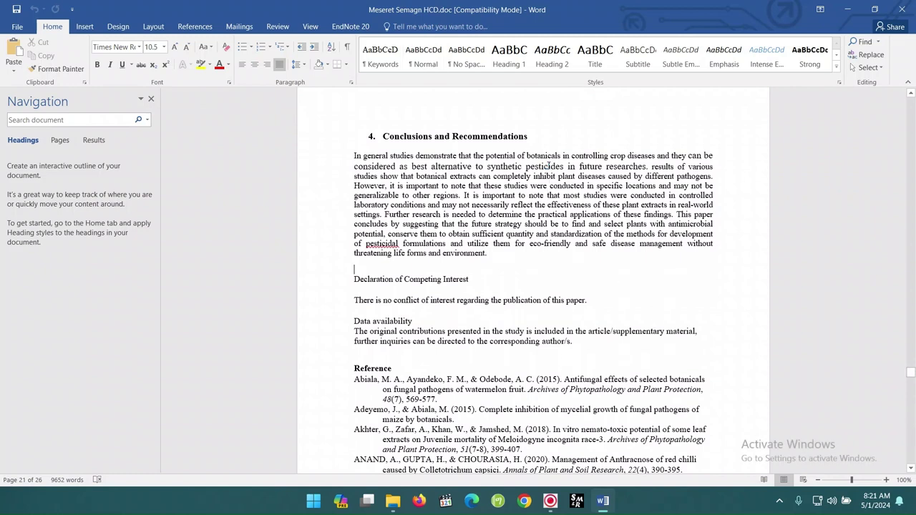
Read the reference list from the Reference heading to the last entry on that page
{"action": "key", "text": "Down"}
{"action": "key", "text": "Down"}
{"action": "key", "text": "Down"}
{"action": "key", "text": "Down"}
{"action": "key", "text": "Down"}
{"action": "key", "text": "Down"}
{"action": "key", "text": "Down"}
{"action": "key", "text": "Down"}
{"action": "key", "text": "Down"}
{"action": "key", "text": "Down"}
{"action": "key", "text": "Down"}
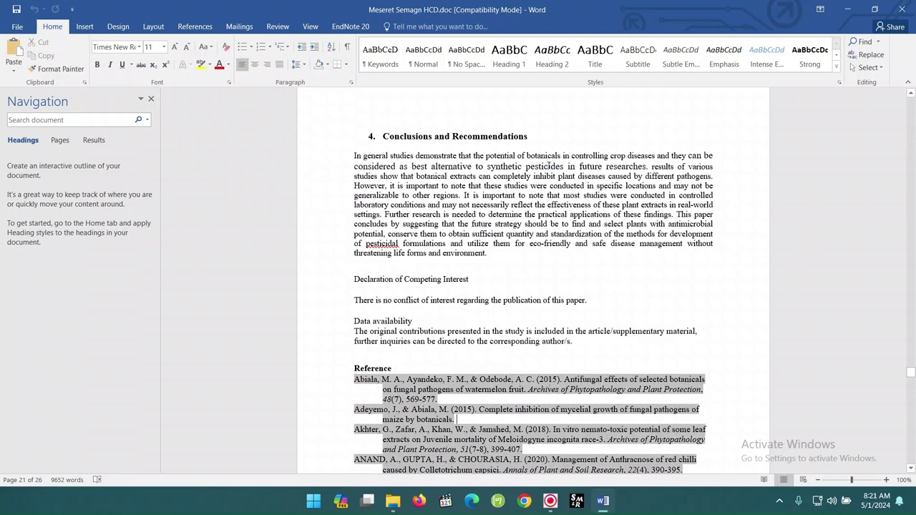
{"action": "key", "text": "Down"}
{"action": "key", "text": "Down"}
{"action": "key", "text": "Down"}
{"action": "key", "text": "Down"}
{"action": "key", "text": "Down"}
{"action": "key", "text": "Down"}
{"action": "key", "text": "Down"}
{"action": "key", "text": "Down"}
{"action": "key", "text": "Down"}
{"action": "key", "text": "Down"}
{"action": "key", "text": "Down"}
{"action": "key", "text": "Down"}
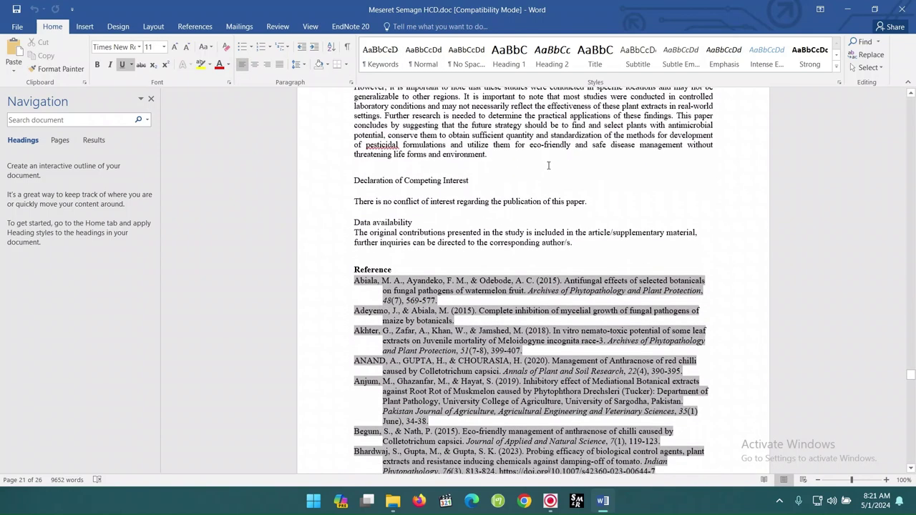
{"action": "key", "text": "Down"}
{"action": "key", "text": "Down"}
{"action": "key", "text": "Down"}
{"action": "key", "text": "Down"}
{"action": "key", "text": "Down"}
{"action": "key", "text": "Down"}
{"action": "key", "text": "Down"}
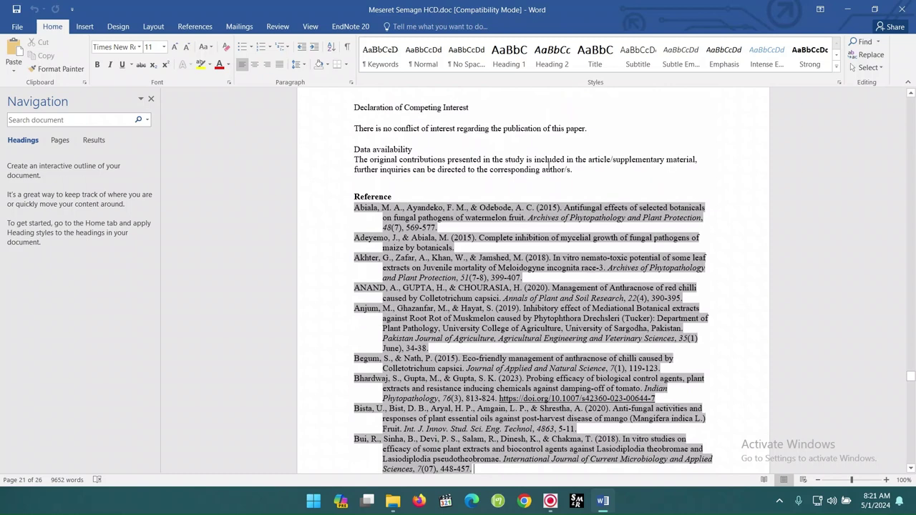
{"action": "key", "text": "Down"}
{"action": "key", "text": "Down"}
{"action": "key", "text": "Down"}
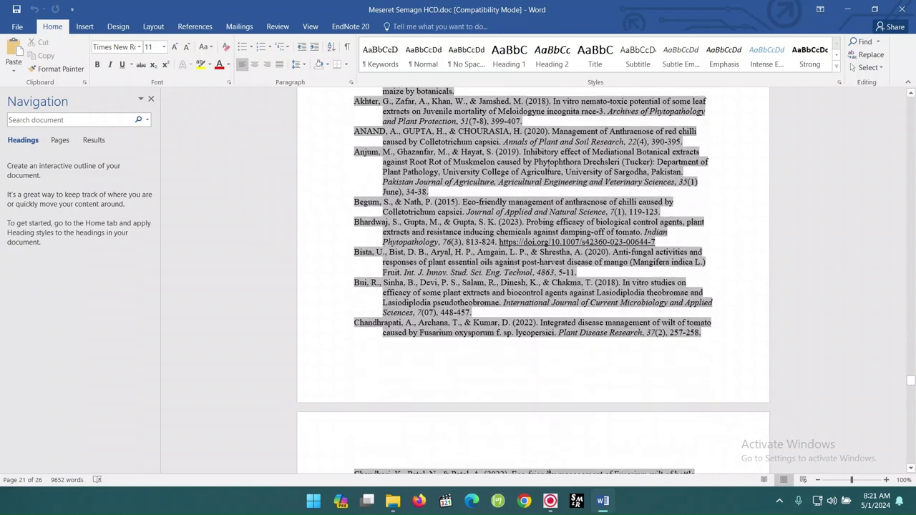
Go back and forth through the opening page of the reference list to recheck its formatted entries
{"action": "key", "text": "Up"}
{"action": "key", "text": "Up"}
{"action": "key", "text": "Up"}
{"action": "key", "text": "Up"}
{"action": "key", "text": "Up"}
{"action": "key", "text": "Up"}
{"action": "key", "text": "Up"}
{"action": "key", "text": "Up"}
{"action": "key", "text": "Up"}
{"action": "key", "text": "Up"}
{"action": "key", "text": "Up"}
{"action": "key", "text": "Up"}
{"action": "key", "text": "Up"}
{"action": "key", "text": "Up"}
{"action": "key", "text": "Up"}
{"action": "key", "text": "Up"}
{"action": "key", "text": "Up"}
{"action": "key", "text": "Up"}
{"action": "key", "text": "Up"}
{"action": "key", "text": "Up"}
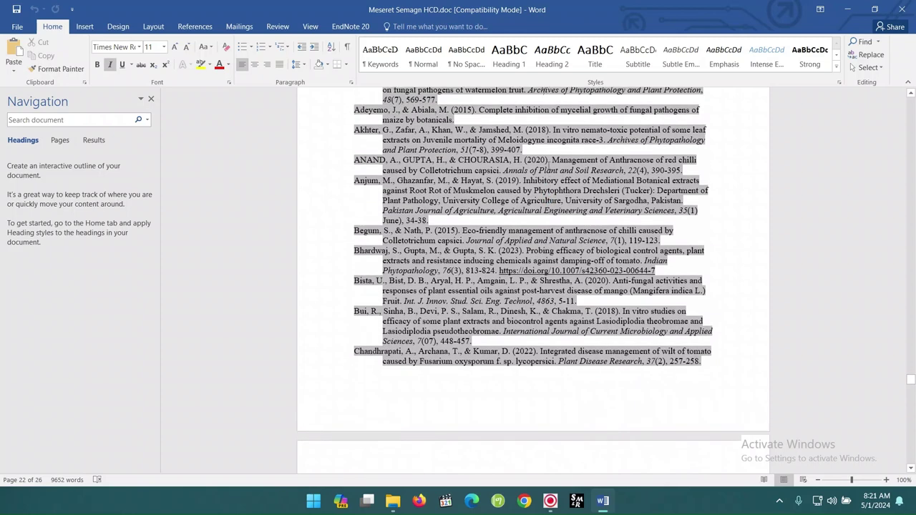
{"action": "key", "text": "Down"}
{"action": "key", "text": "Down"}
{"action": "key", "text": "Down"}
{"action": "key", "text": "Down"}
{"action": "key", "text": "Down"}
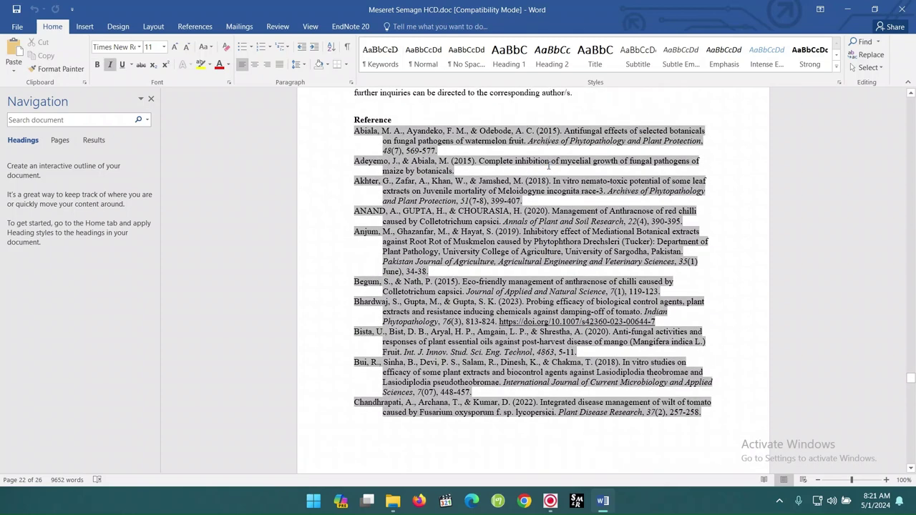
{"action": "key", "text": "Up"}
{"action": "key", "text": "Up"}
{"action": "key", "text": "Up"}
{"action": "key", "text": "Up"}
{"action": "key", "text": "Up"}
{"action": "key", "text": "Up"}
{"action": "key", "text": "Down"}
{"action": "key", "text": "Down"}
{"action": "key", "text": "Down"}
{"action": "key", "text": "Down"}
{"action": "key", "text": "Down"}
{"action": "key", "text": "Down"}
{"action": "key", "text": "Down"}
{"action": "key", "text": "Down"}
{"action": "key", "text": "Down"}
{"action": "key", "text": "Down"}
{"action": "key", "text": "Down"}
{"action": "key", "text": "Down"}
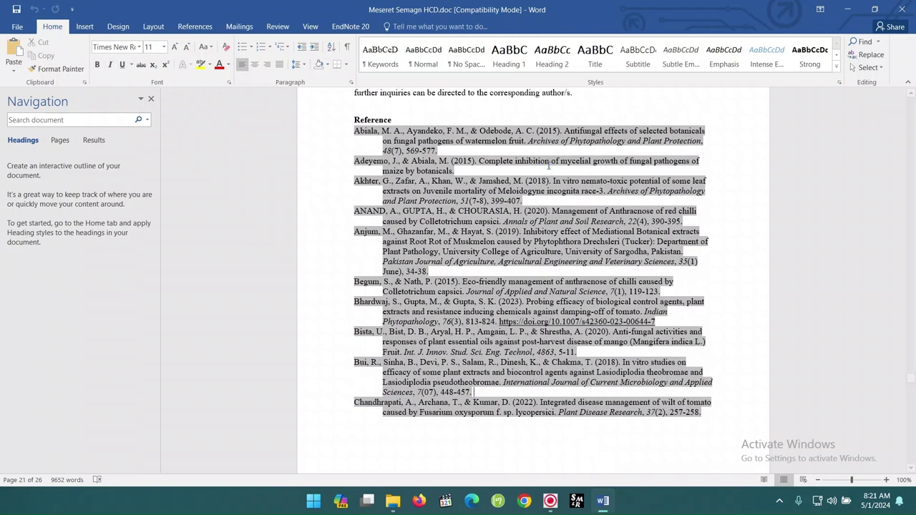
{"action": "key", "text": "Up"}
{"action": "key", "text": "Up"}
{"action": "key", "text": "Up"}
{"action": "key", "text": "Up"}
{"action": "key", "text": "Up"}
{"action": "key", "text": "Up"}
{"action": "key", "text": "Up"}
{"action": "key", "text": "Up"}
{"action": "key", "text": "Up"}
{"action": "key", "text": "Up"}
{"action": "key", "text": "Up"}
{"action": "key", "text": "Up"}
{"action": "key", "text": "Up"}
{"action": "key", "text": "Up"}
{"action": "key", "text": "Up"}
{"action": "key", "text": "Up"}
{"action": "key", "text": "Up"}
{"action": "key", "text": "Up"}
{"action": "key", "text": "Up"}
{"action": "key", "text": "Up"}
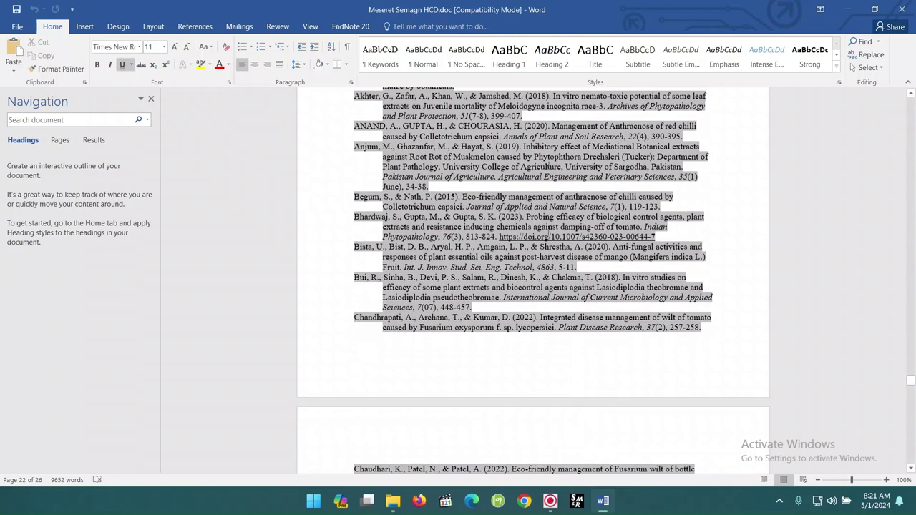
Look through the remaining pages of the reference list to its final entries at the end of the manuscript
{"action": "left_click", "coordinate": [546, 163]}
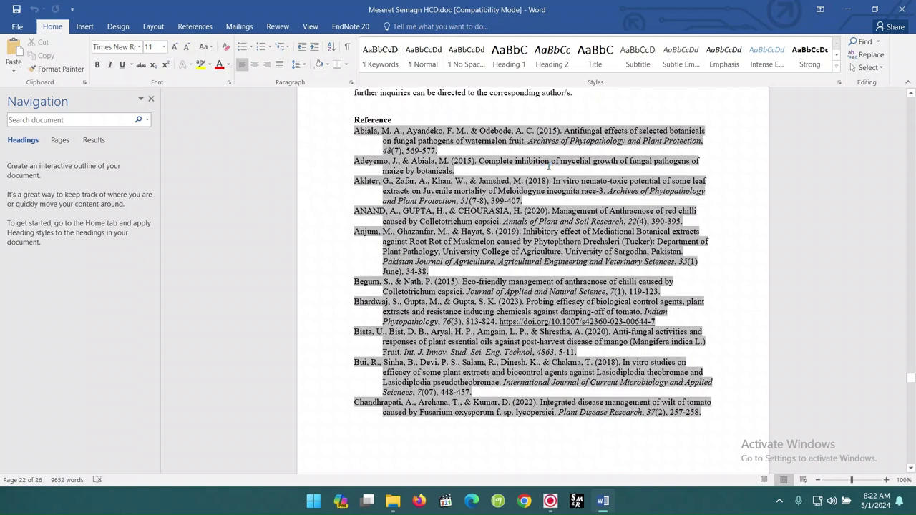
{"action": "scroll", "coordinate": [548, 165], "scroll_direction": "down", "scroll_amount": 3}
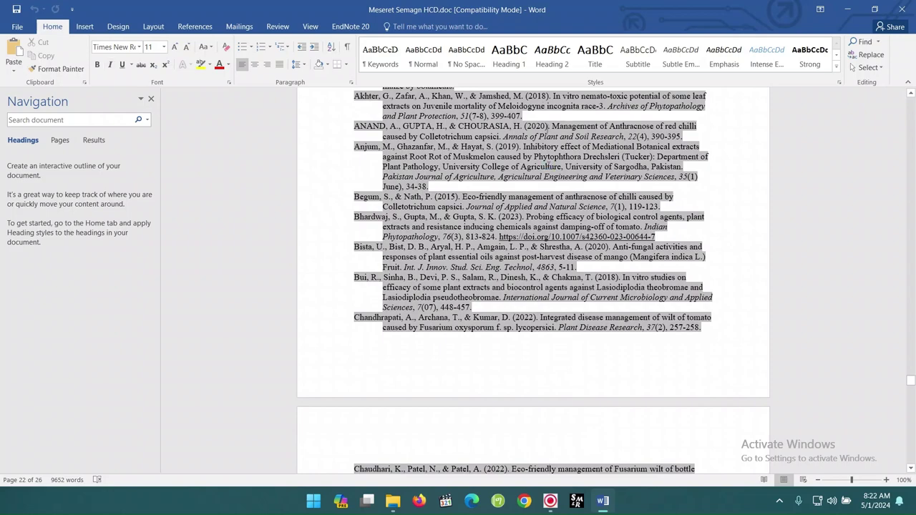
{"action": "left_click", "coordinate": [549, 164]}
{"action": "scroll", "coordinate": [548, 165], "scroll_direction": "down", "scroll_amount": 15}
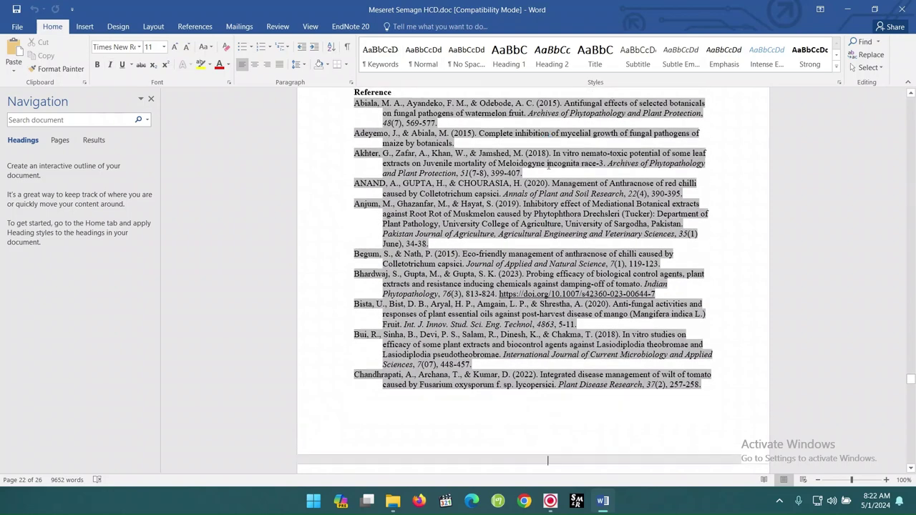
{"action": "scroll", "coordinate": [548, 164], "scroll_direction": "down", "scroll_amount": 20}
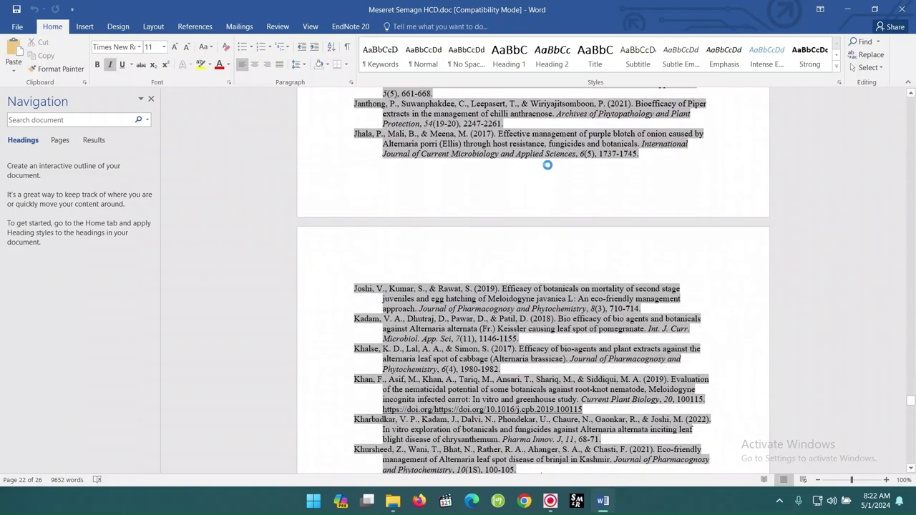
{"action": "scroll", "coordinate": [549, 163], "scroll_direction": "down", "scroll_amount": 20}
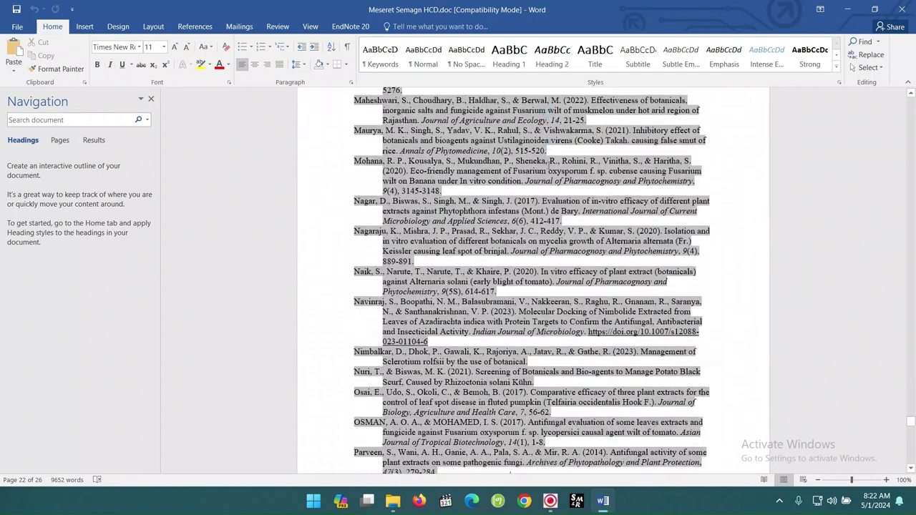
{"action": "scroll", "coordinate": [548, 166], "scroll_direction": "down", "scroll_amount": 15}
{"action": "left_click", "coordinate": [548, 165]}
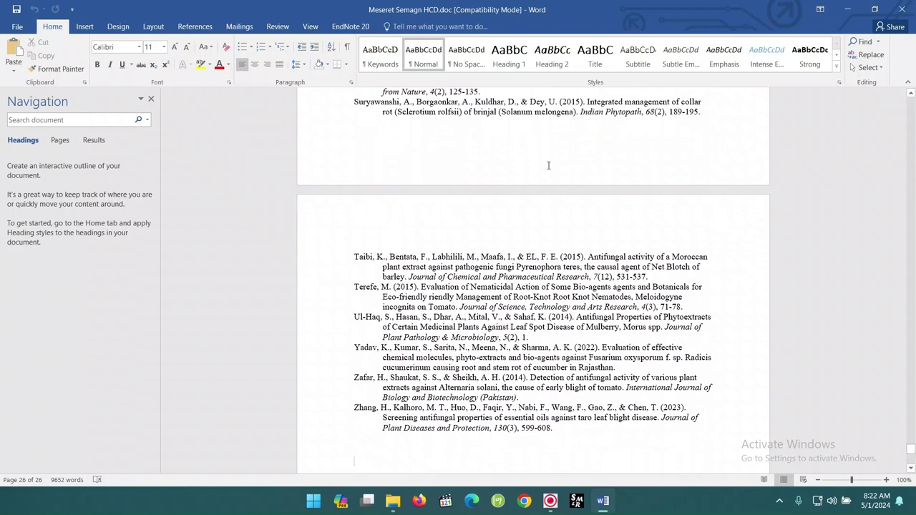
Close the manuscript document and the "botanicals for hc" folder window
{"action": "left_click", "coordinate": [903, 9]}
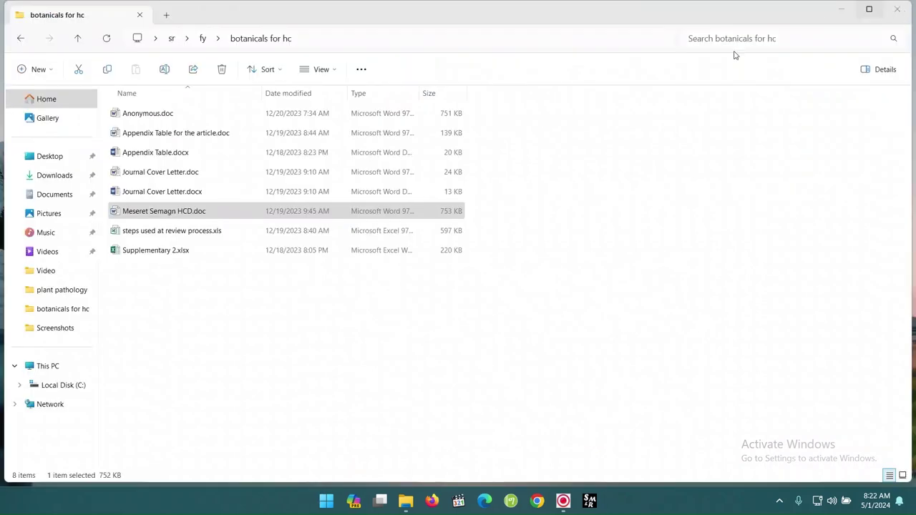
{"action": "left_click", "coordinate": [898, 10]}
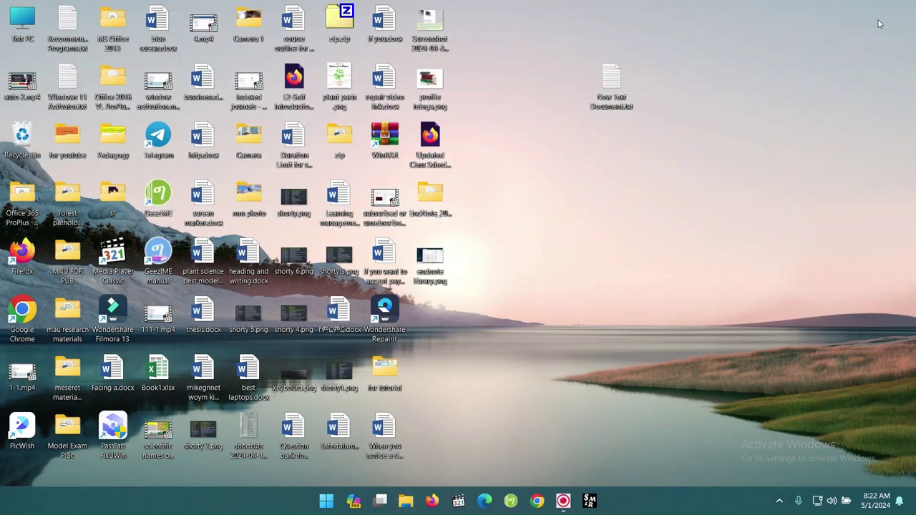